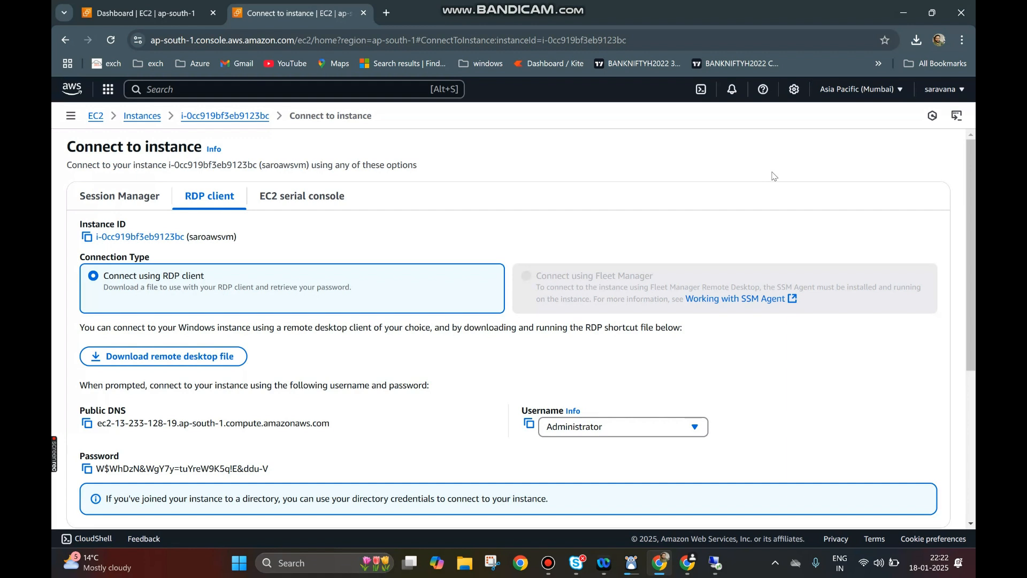
- Switch to the EC2 remote desktop session, review the server's basic system information, and minimize the session
left_click(718, 564)
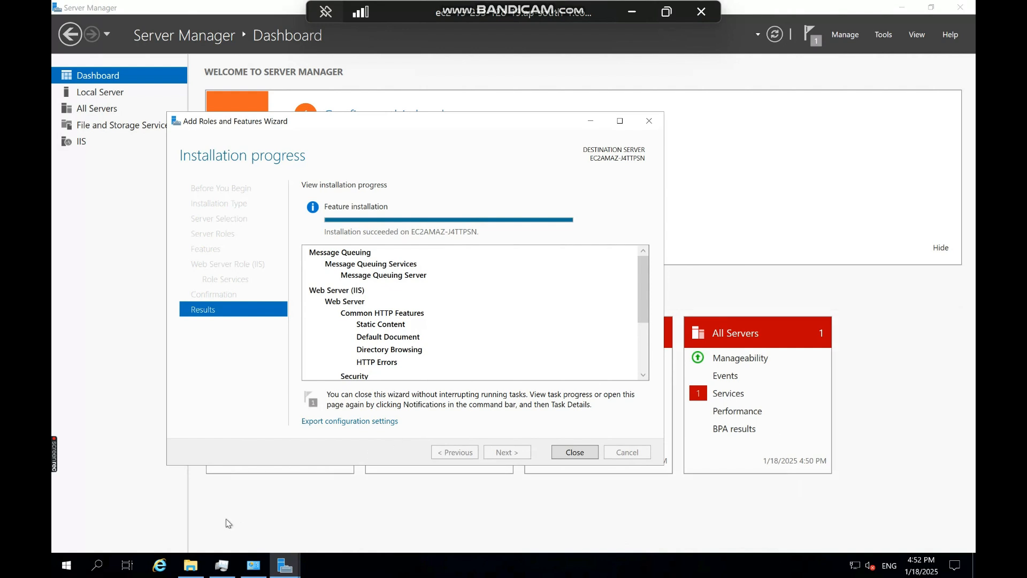
mouse_move(187, 571)
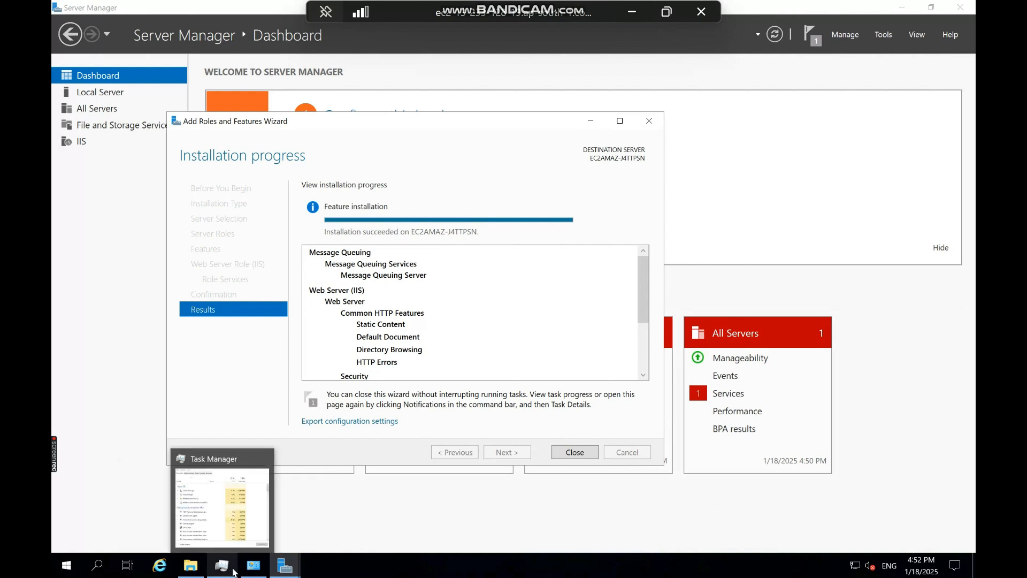
mouse_move(244, 573)
left_click(251, 533)
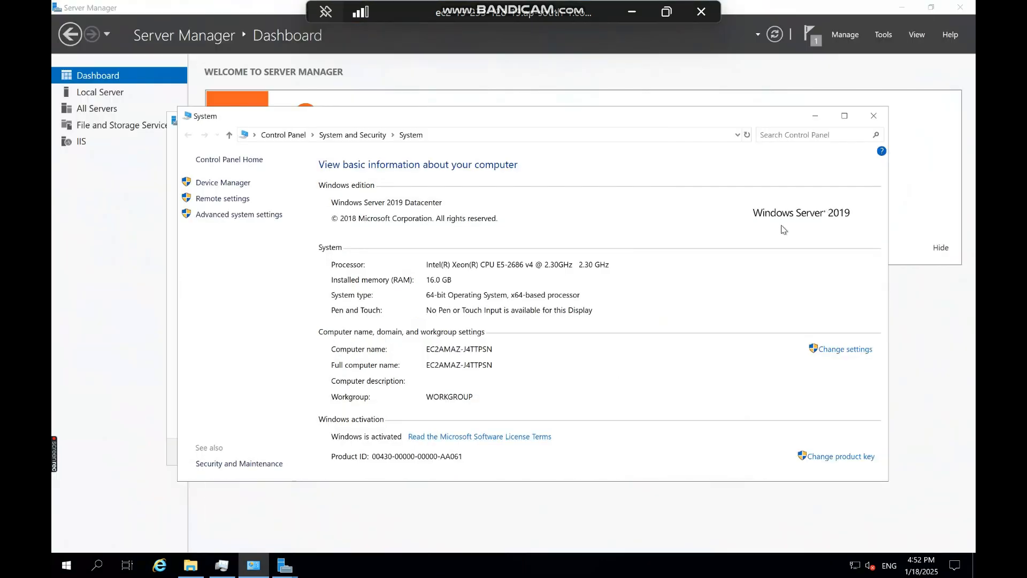
left_click(815, 114)
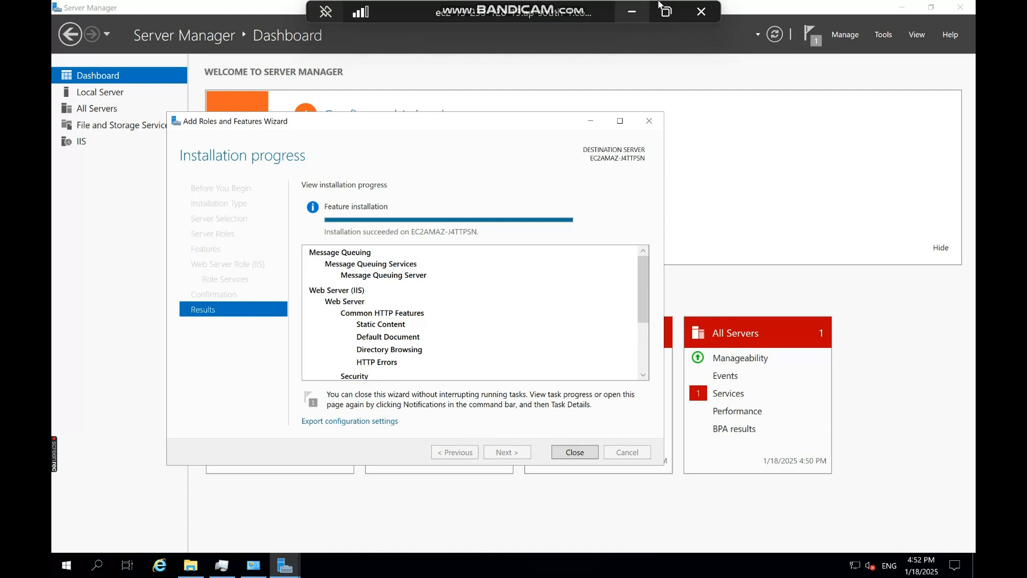
left_click(634, 13)
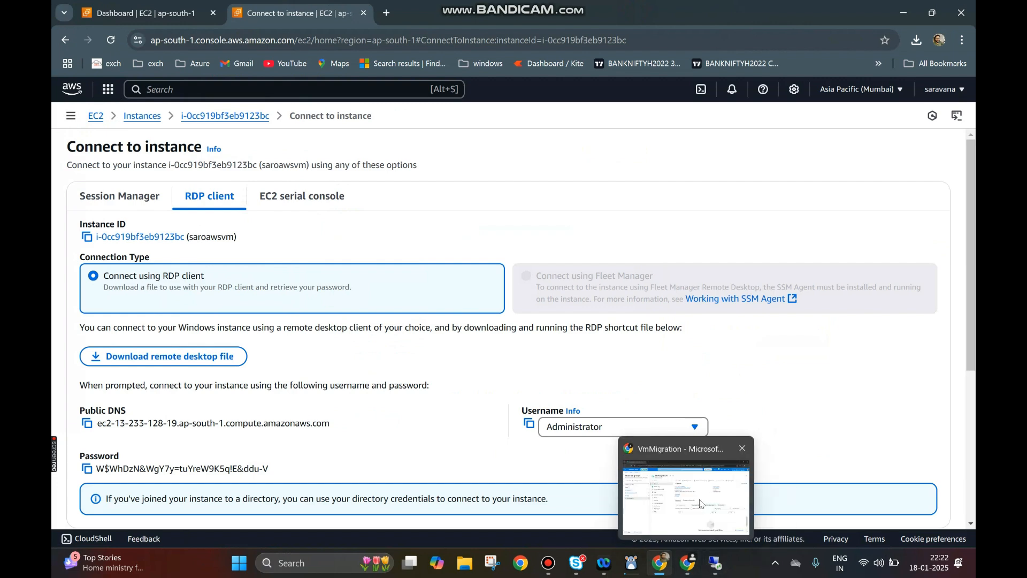
- Switch to the Azure portal, search the Marketplace from the VmMigration resource group for "azure migrate", and open the Azure Migrate offering
left_click(687, 566)
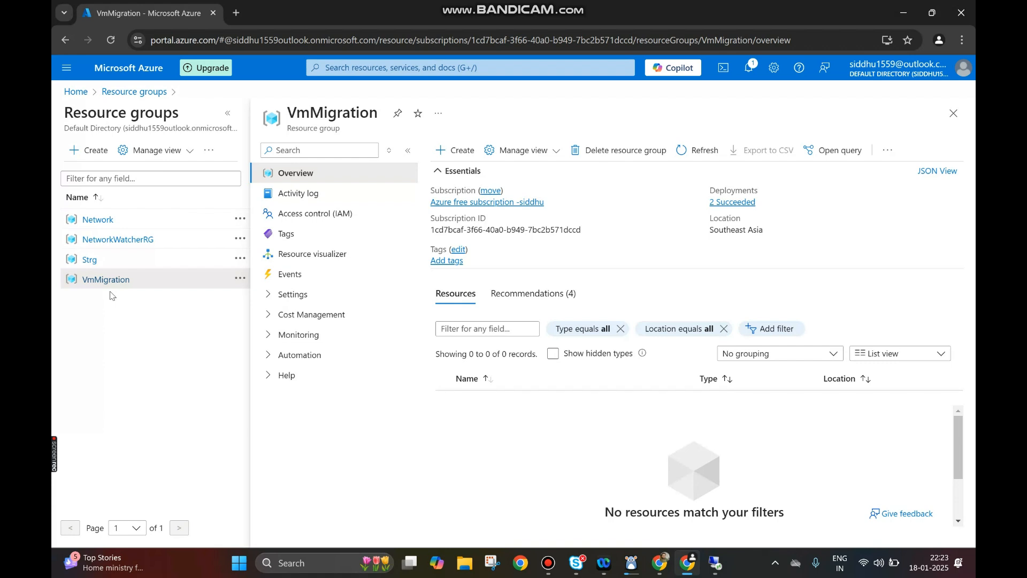
left_click(451, 154)
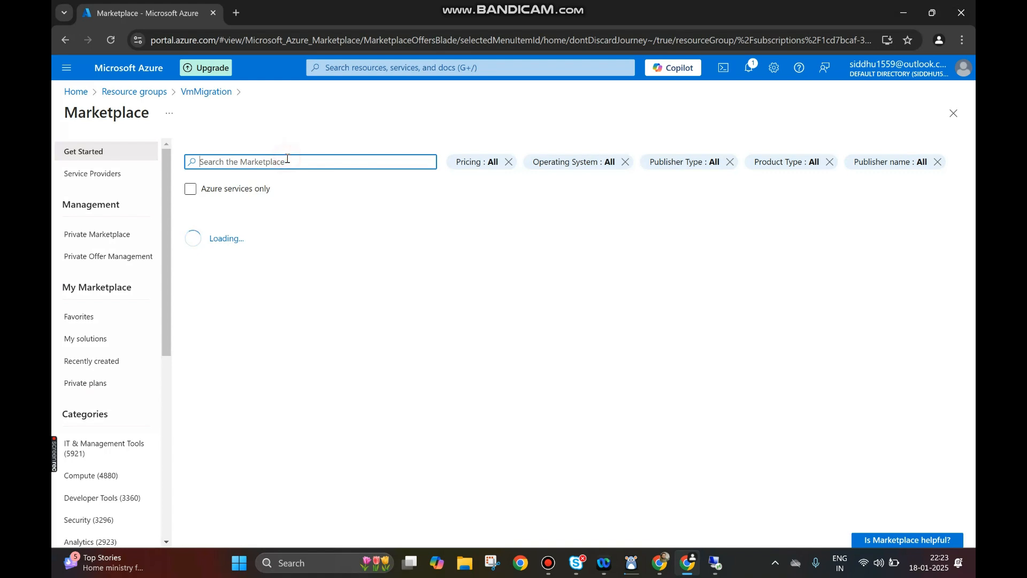
type("azure")
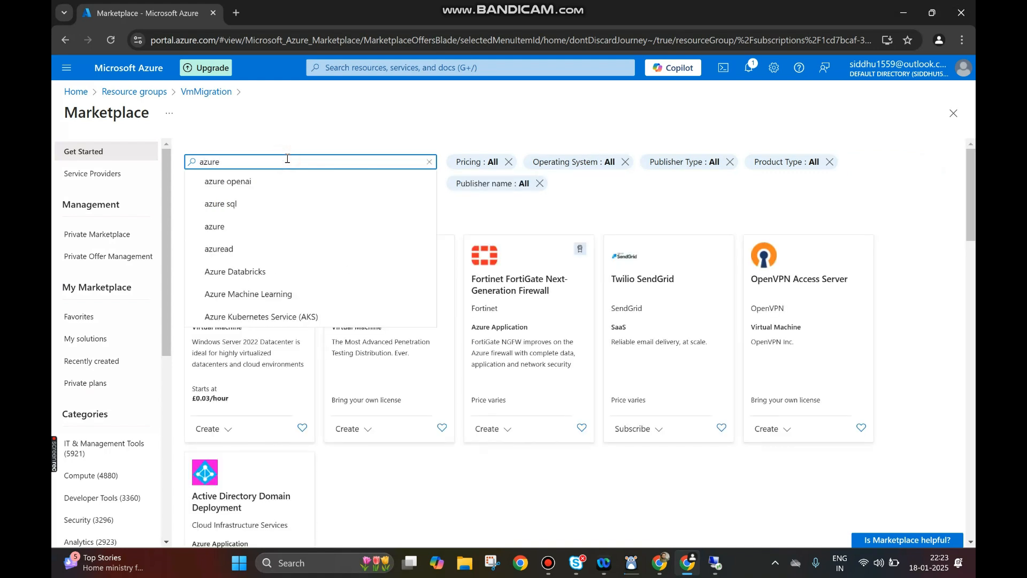
type(" migrte")
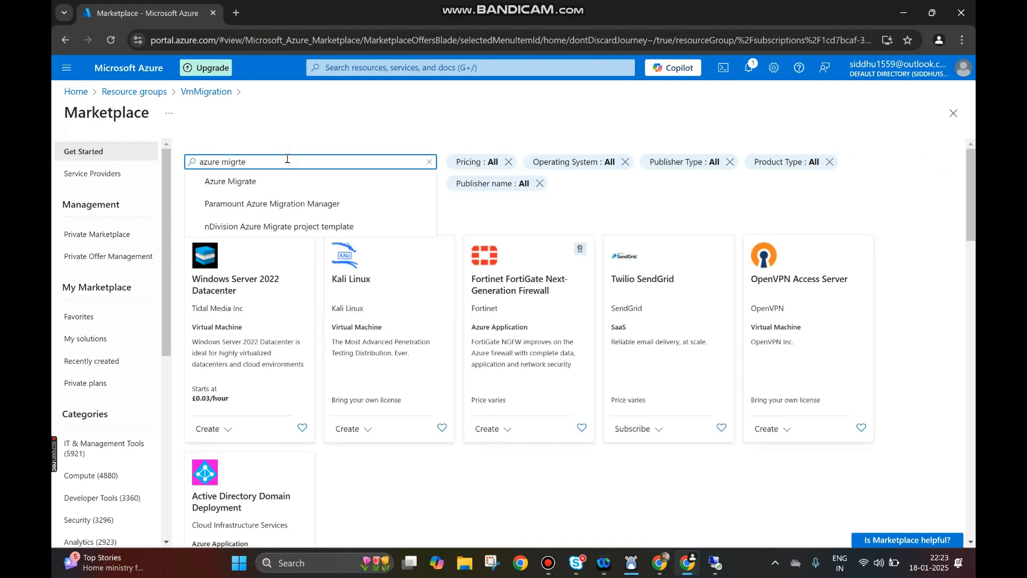
key("BackSpace")
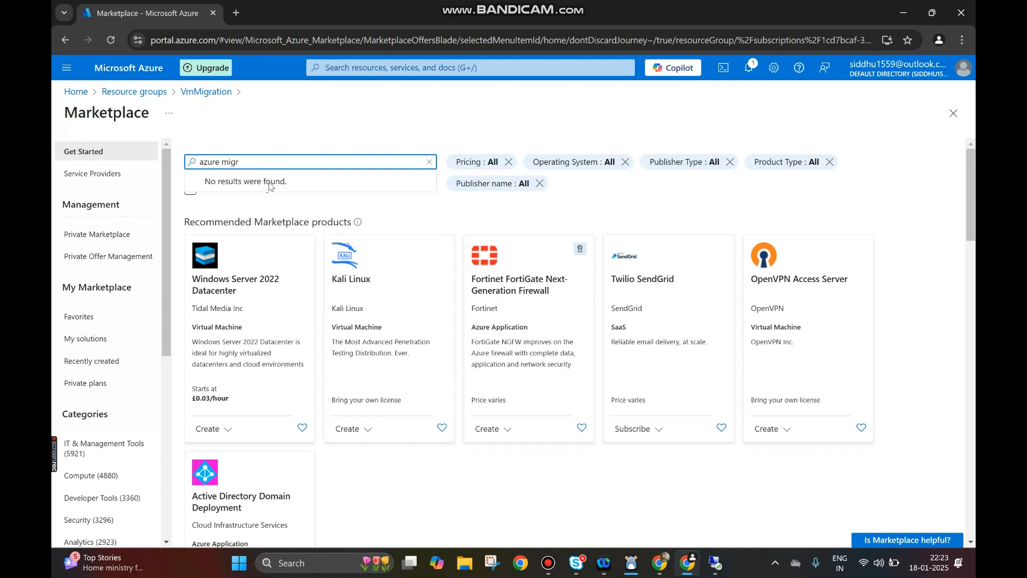
type("rate")
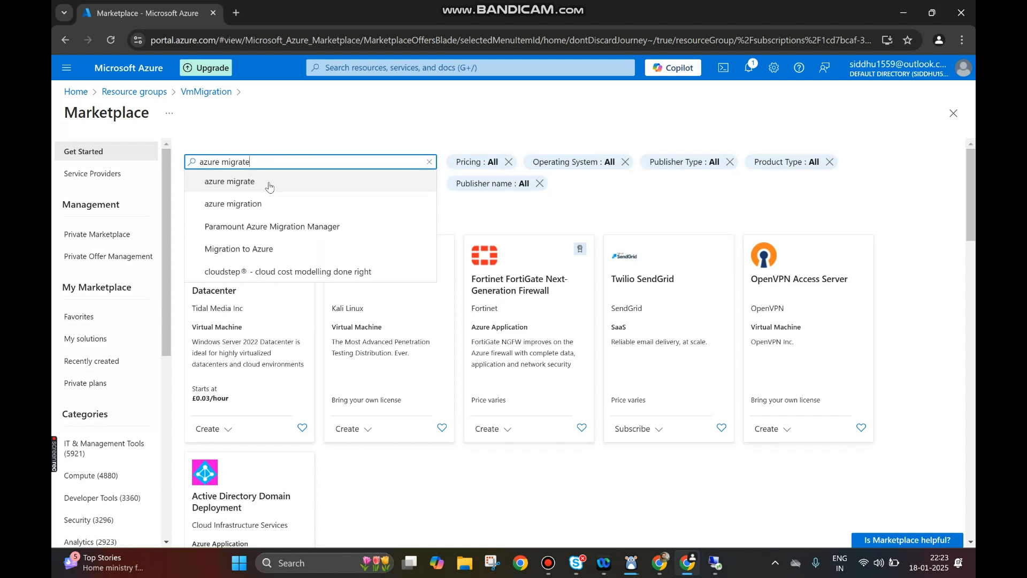
left_click(269, 182)
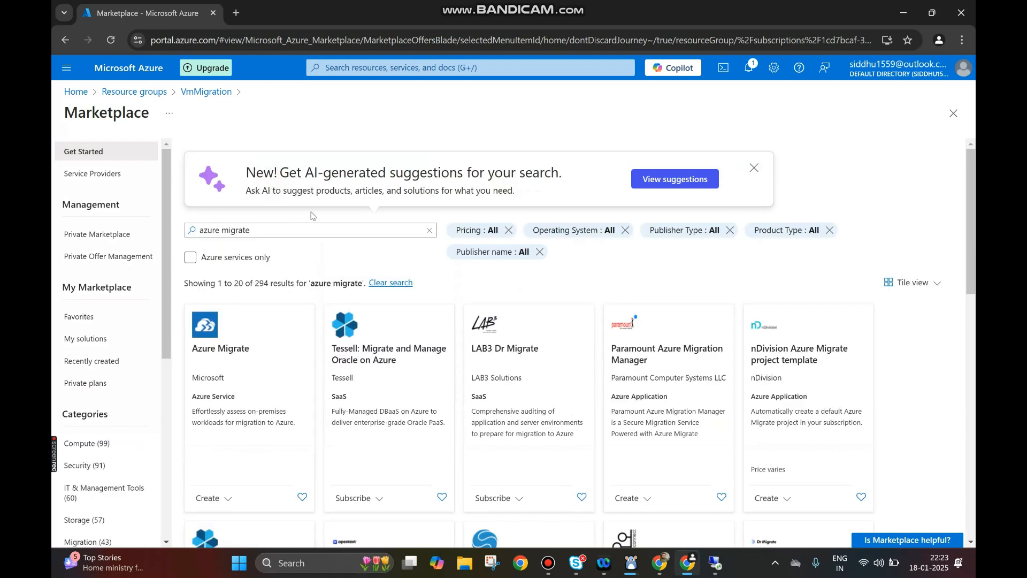
left_click(238, 366)
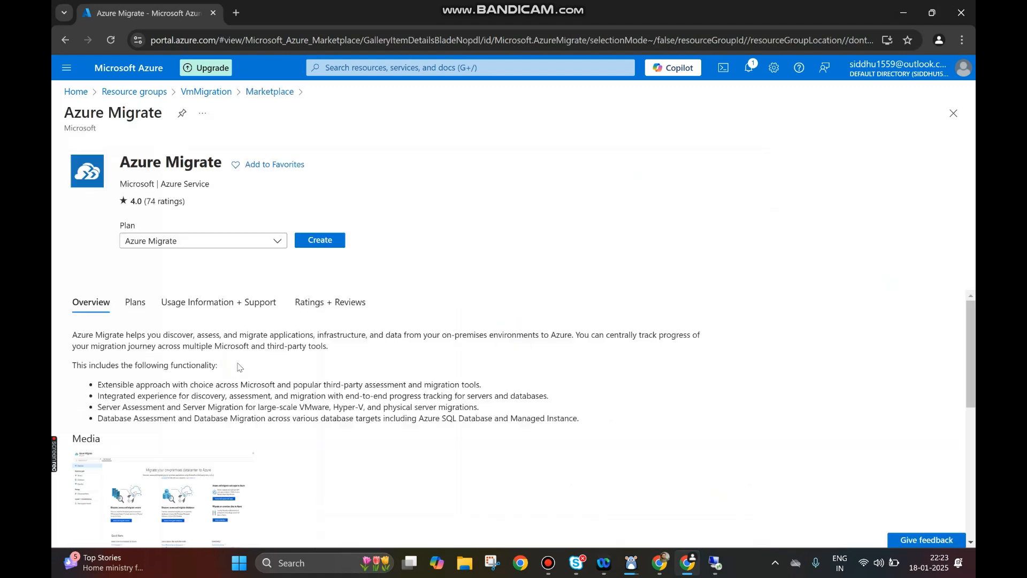
- Start creating Azure Migrate and choose to discover, assess and migrate servers, databases and web apps
left_click(322, 245)
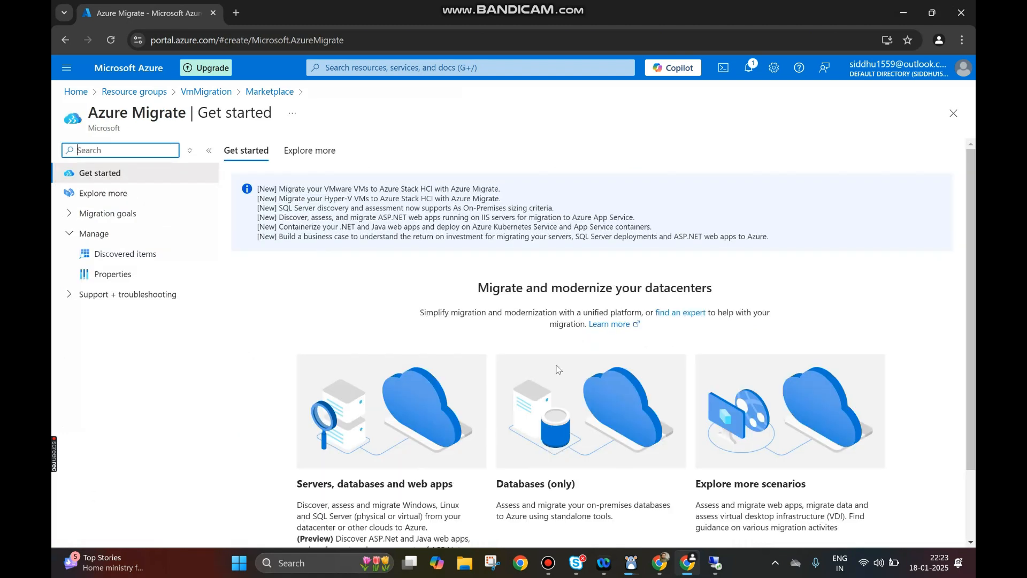
scroll(974, 298, "down", 1)
scroll(974, 297, "down", 1)
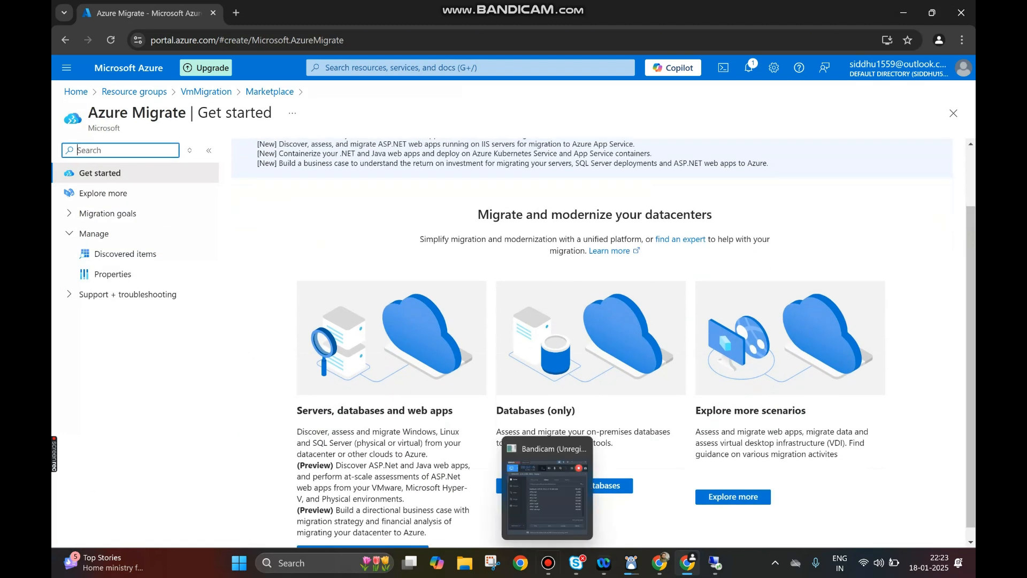
scroll(969, 242, "down", 1)
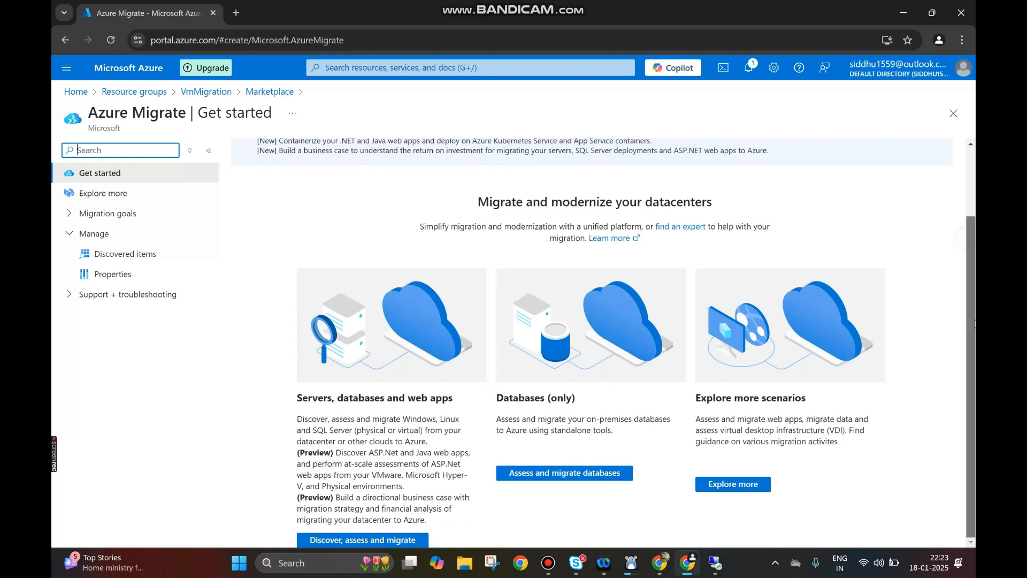
left_click(378, 540)
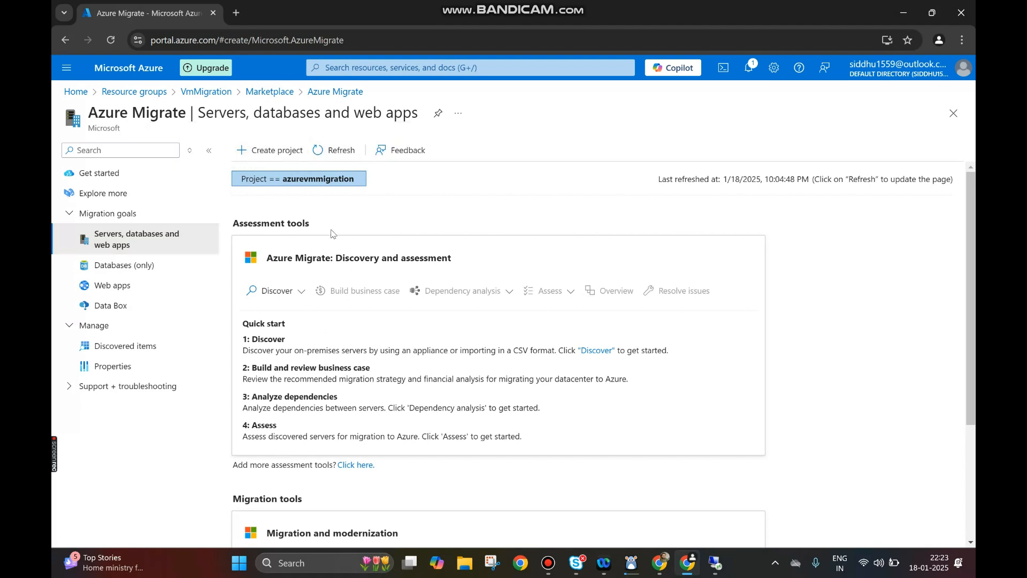
- Create a new Azure Migrate project named sarovmmigration1
left_click(271, 151)
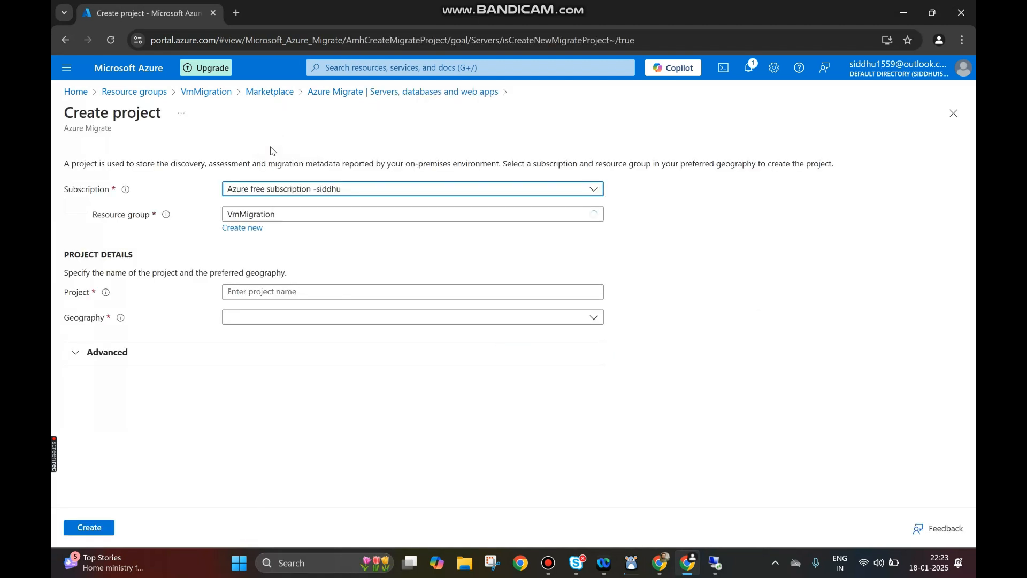
left_click(274, 296)
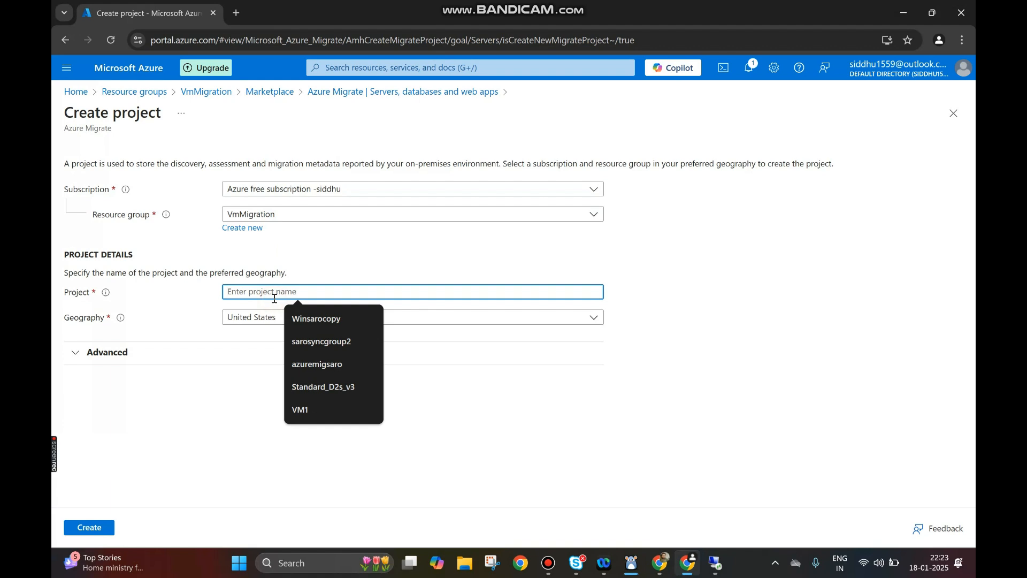
type("sarovm")
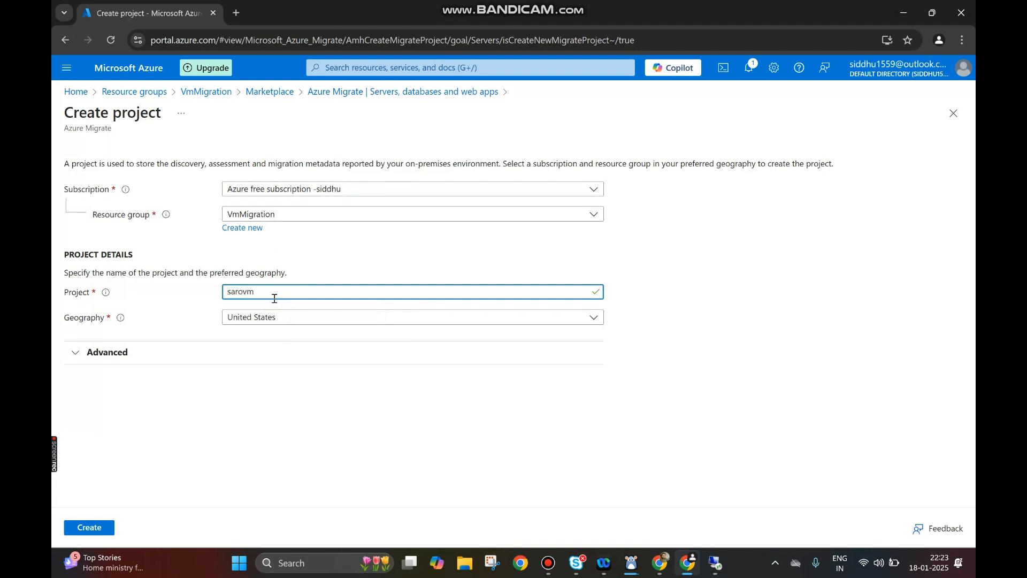
type("migration")
type("pro")
key("BackSpace")
key("BackSpace")
key("BackSpace")
type("1")
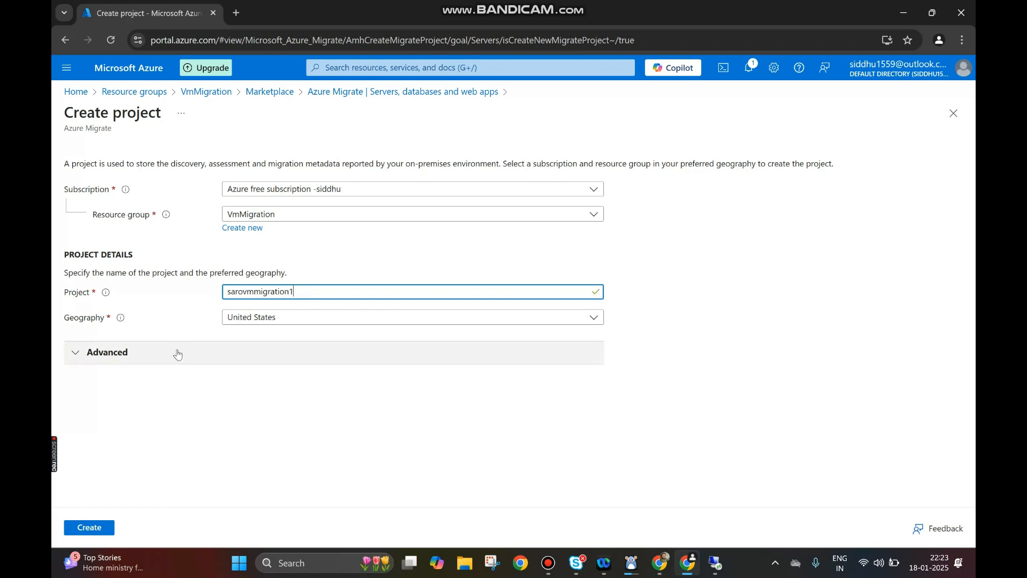
left_click(99, 527)
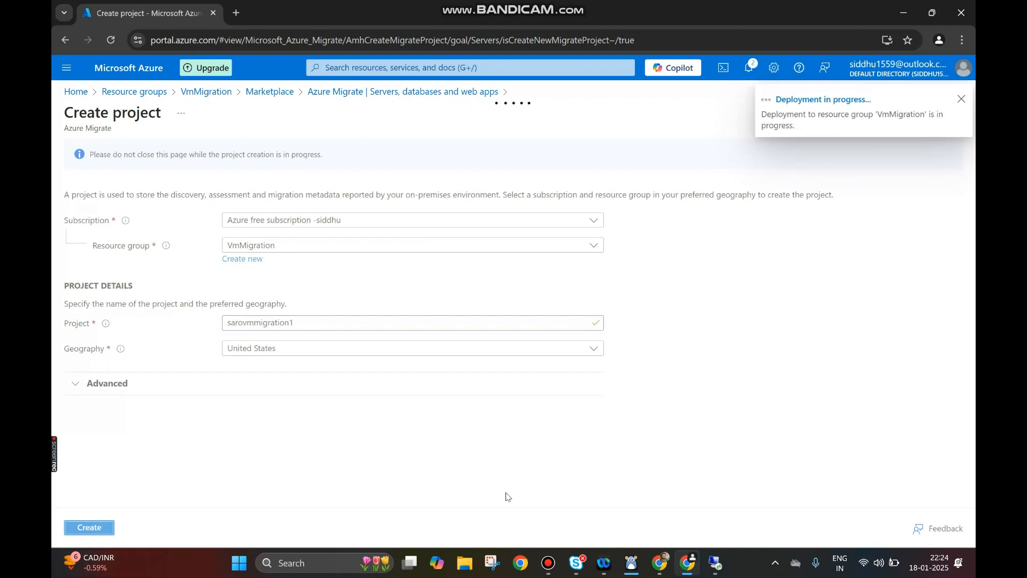
- Switch to the EC2 remote desktop session and close the Add Roles and Features Wizard
mouse_move(705, 564)
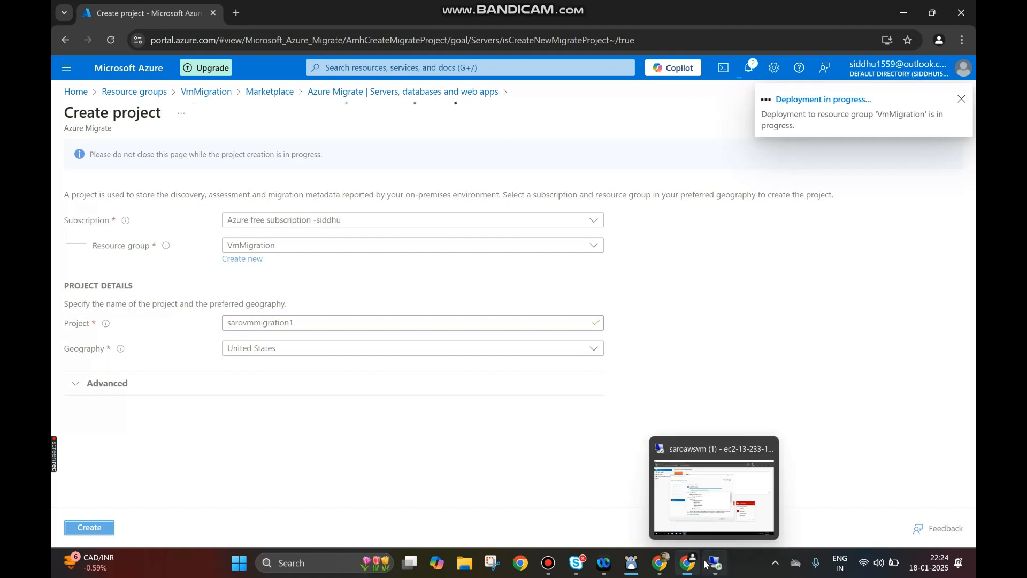
left_click(728, 492)
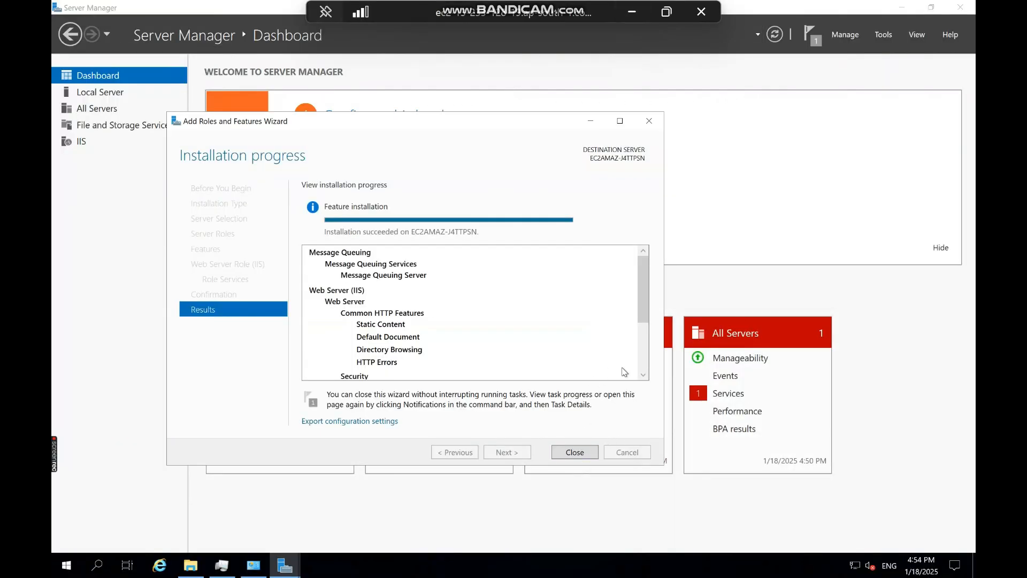
left_click(580, 452)
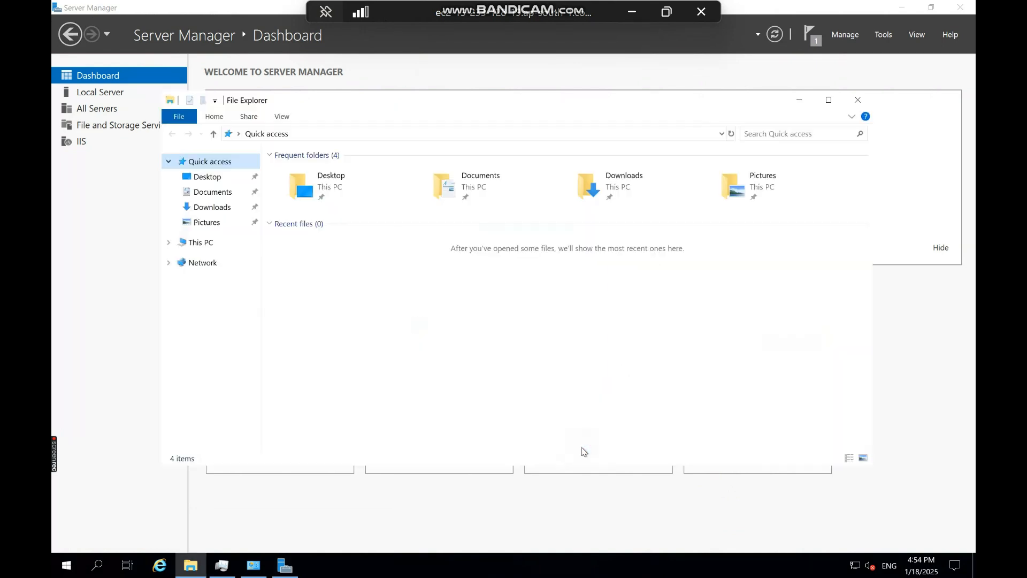
- Restart the EC2 Windows server, giving Operating System: Reconfiguration (Planned) as the reason
left_click(58, 571)
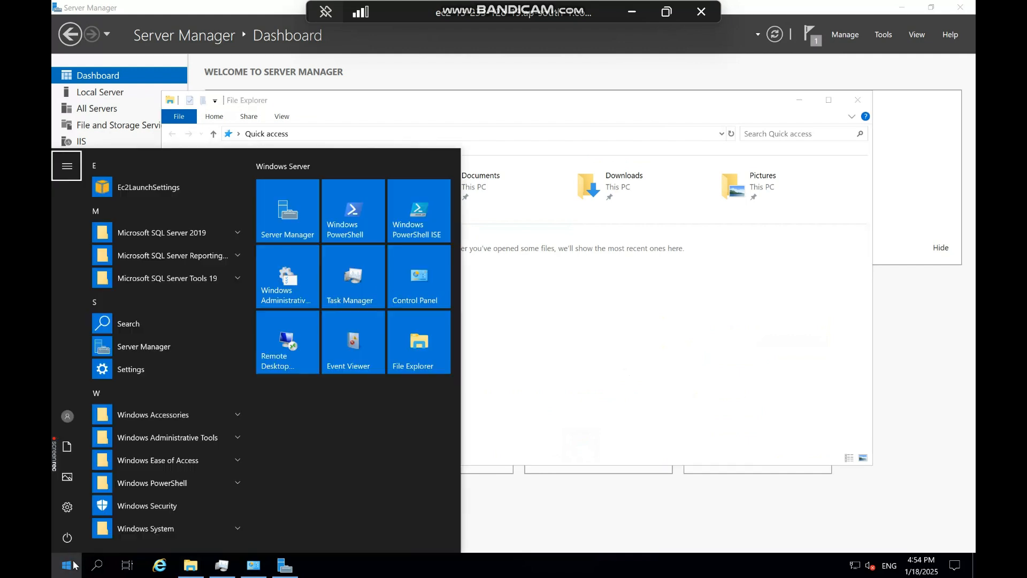
left_click(65, 538)
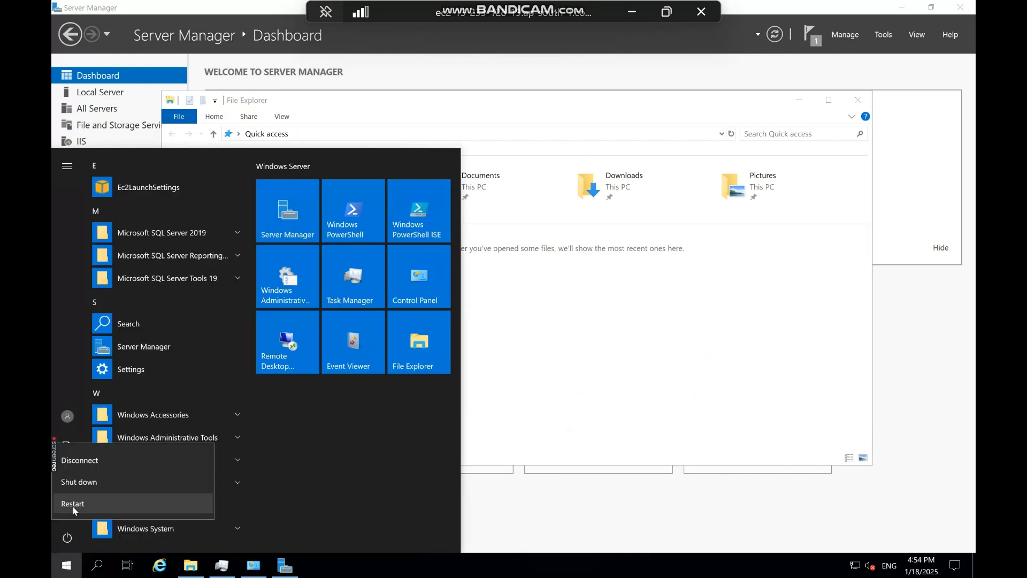
left_click(73, 506)
left_click(129, 473)
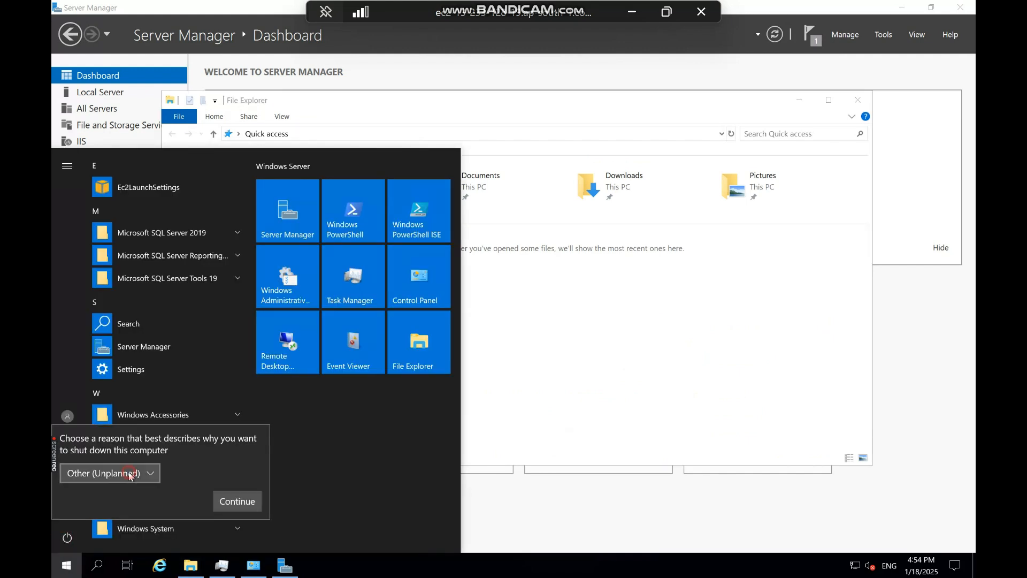
left_click(128, 494)
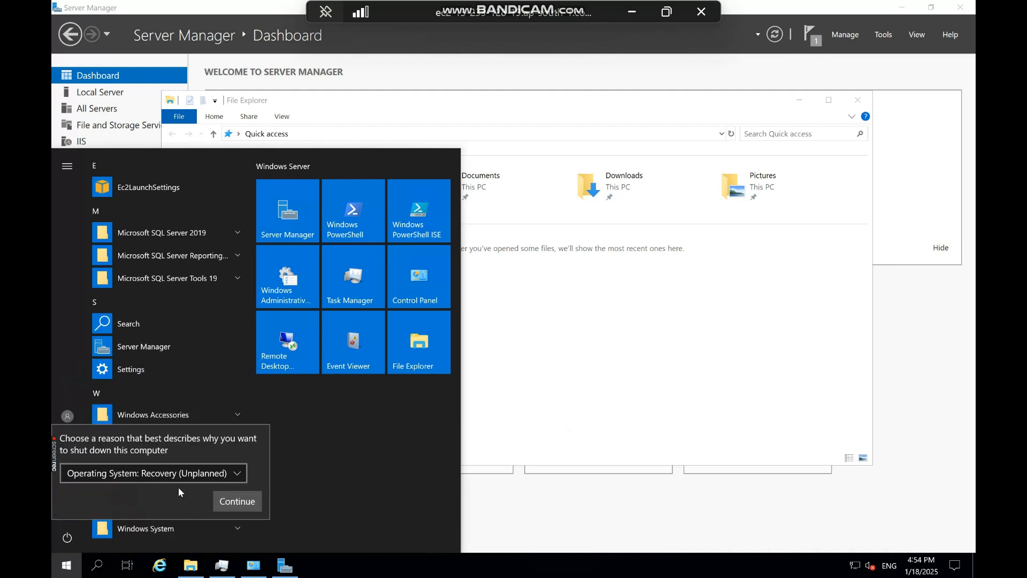
left_click(177, 482)
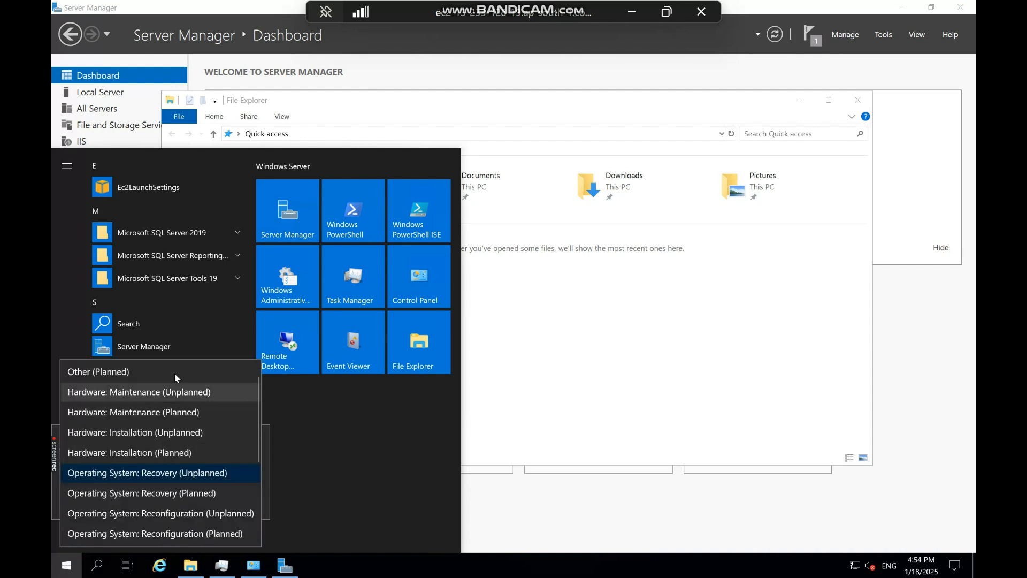
left_click(161, 533)
left_click(237, 502)
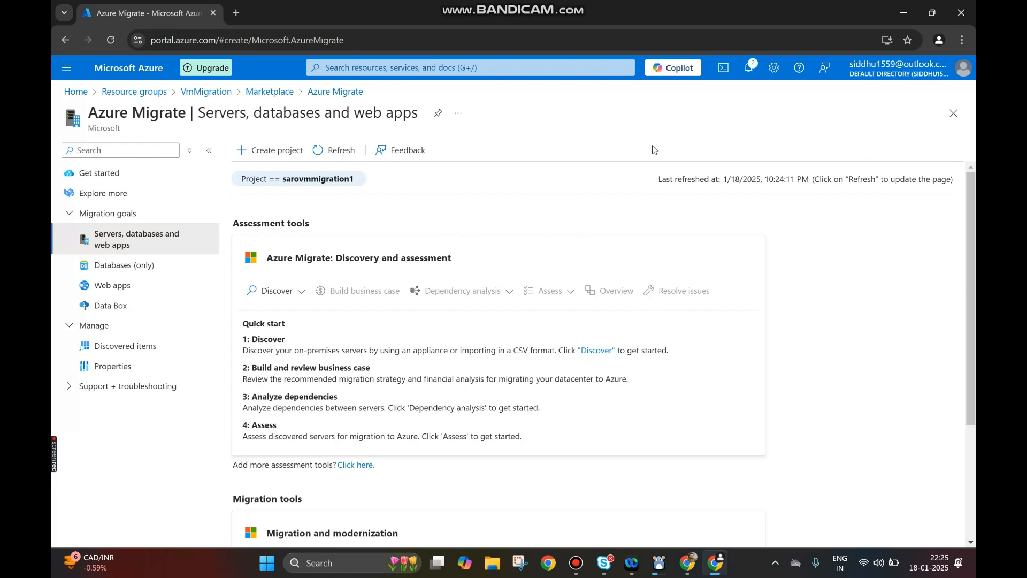
- Review the migrate project's deployment from the notifications, go to its resource group, and dismiss the notifications
left_click(749, 68)
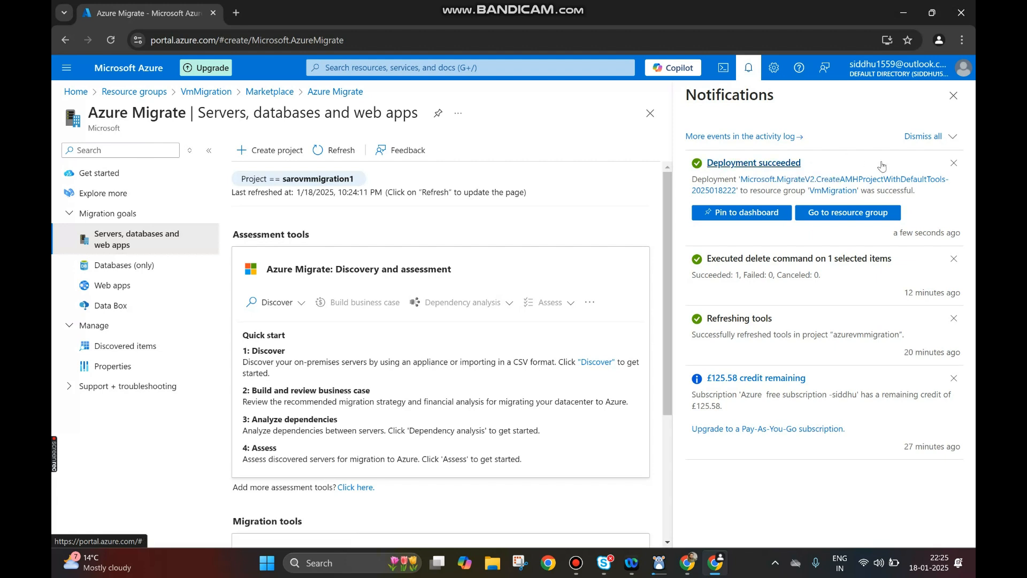
left_click(743, 165)
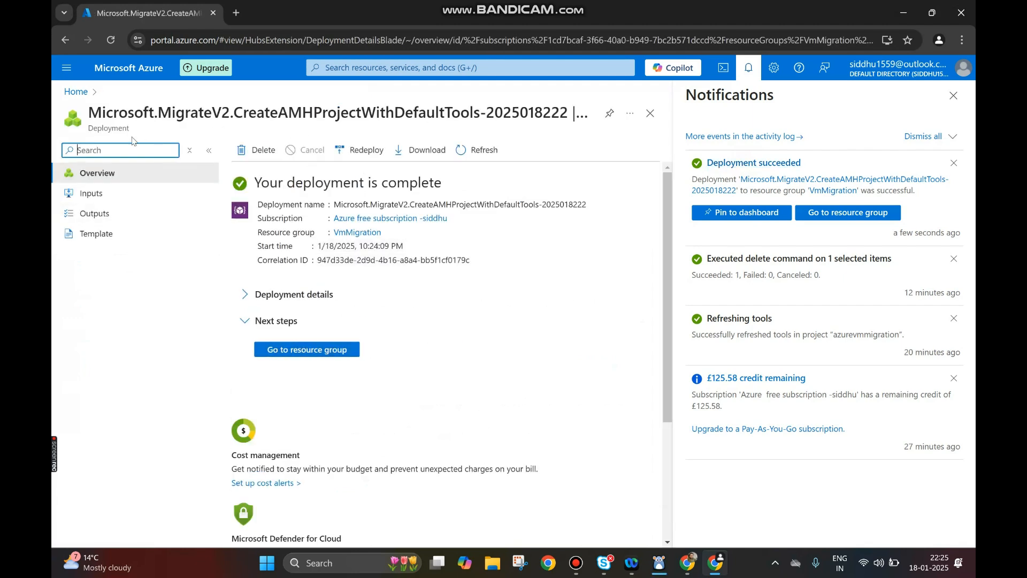
left_click(308, 352)
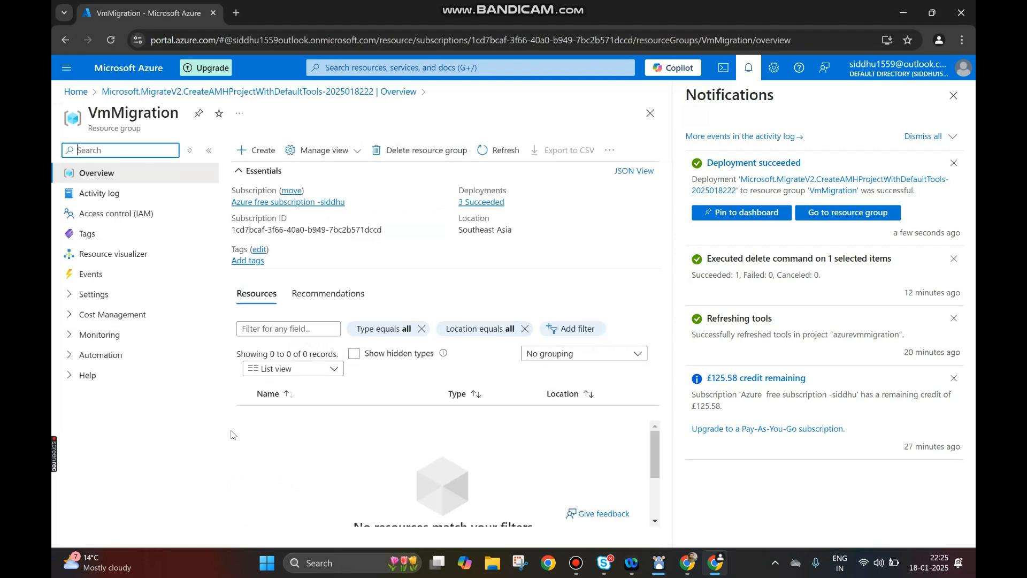
left_click(953, 96)
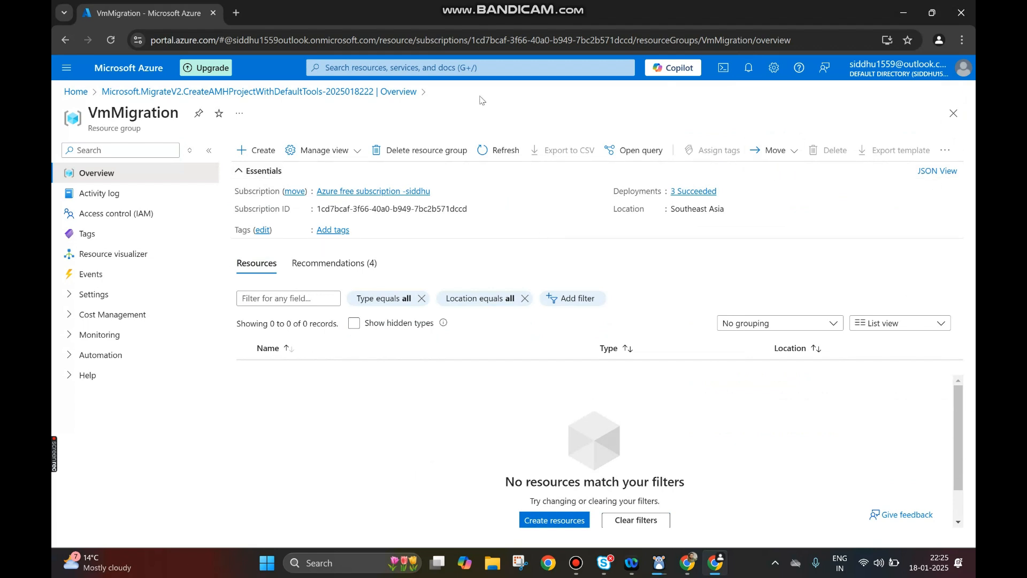
- Go back to the portal home and open the VmMigration resource group from the resource groups list
left_click(77, 92)
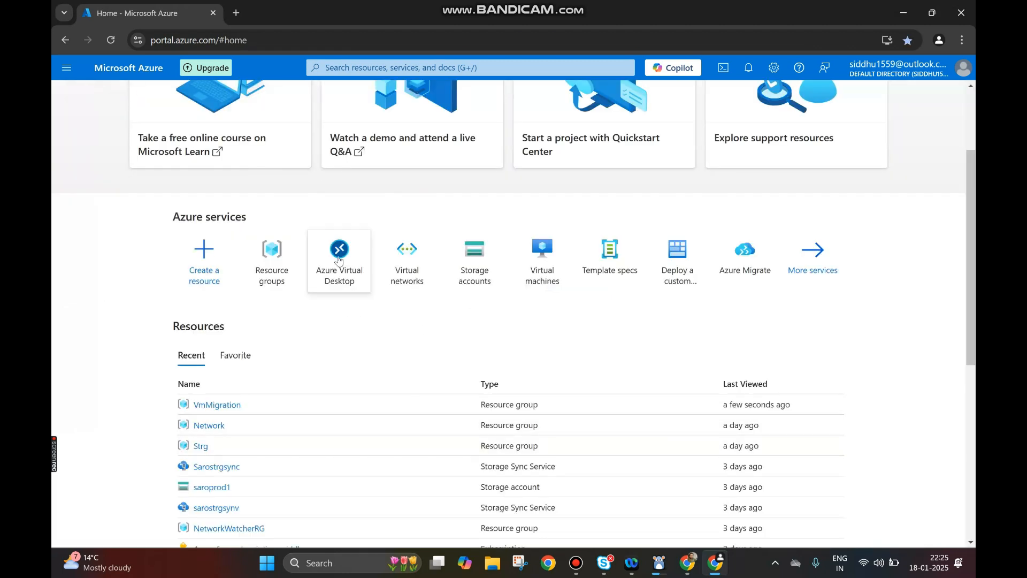
mouse_move(298, 260)
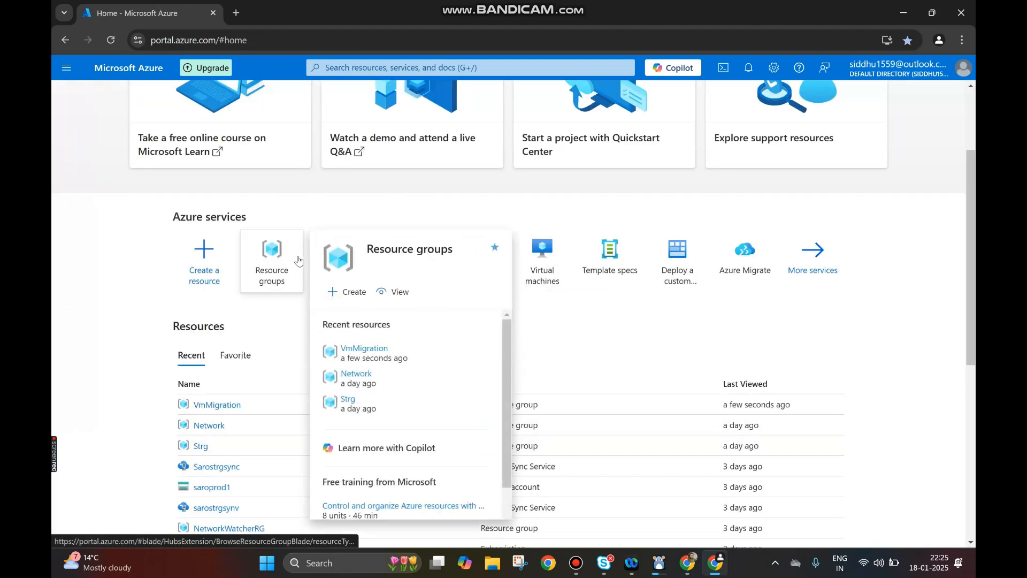
left_click(284, 255)
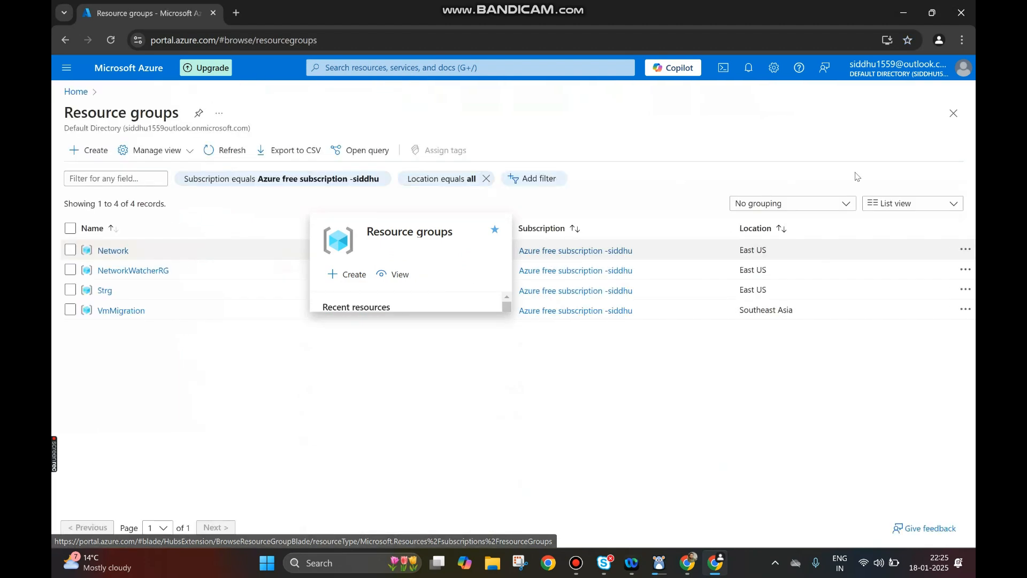
left_click(117, 311)
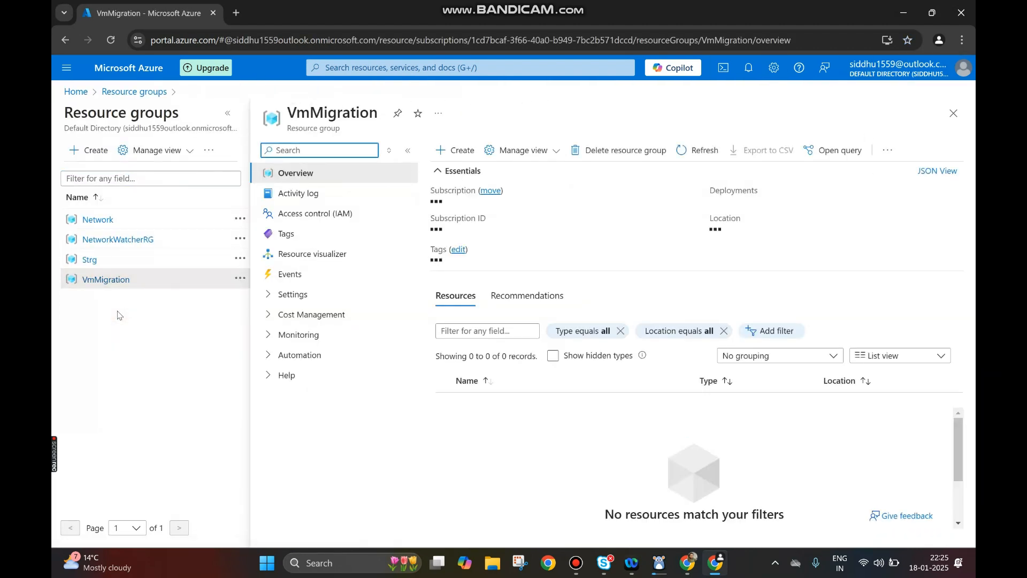
- Show the notifications and review VmMigration's deployments, widening the Deployment name column to show the full names
left_click(747, 68)
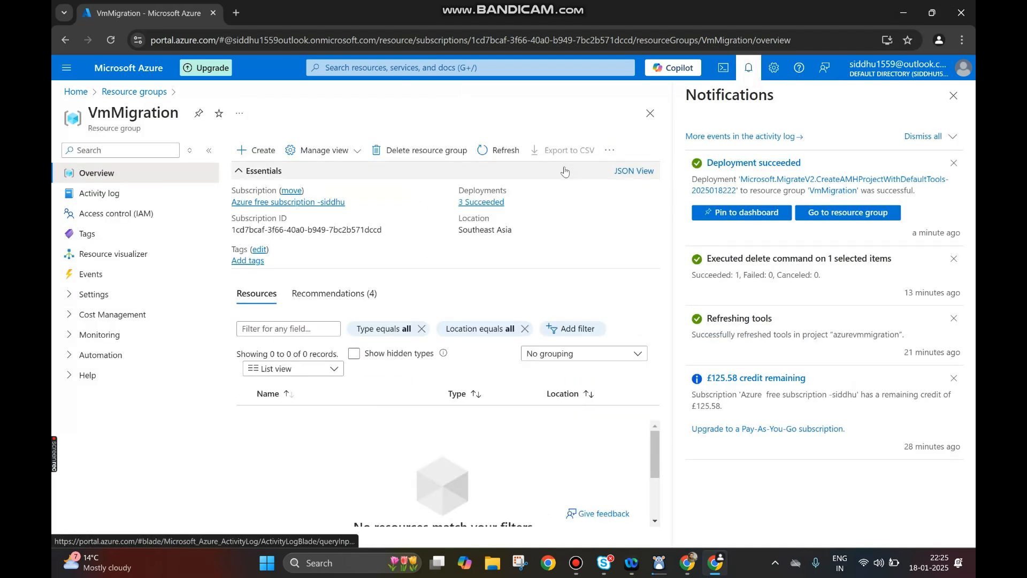
left_click(483, 202)
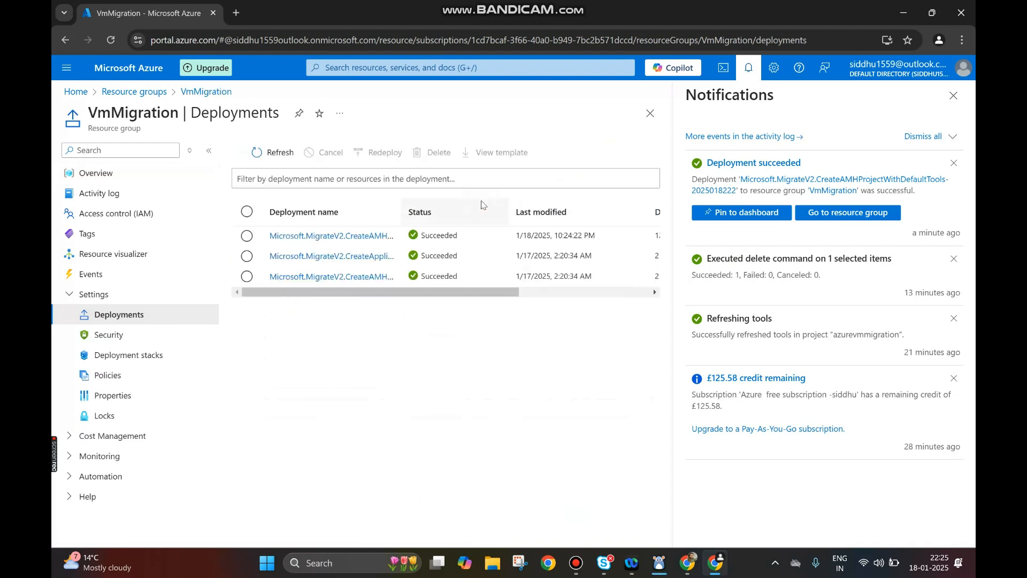
left_click_drag(402, 214, 549, 214)
left_click_drag(554, 304, 583, 351)
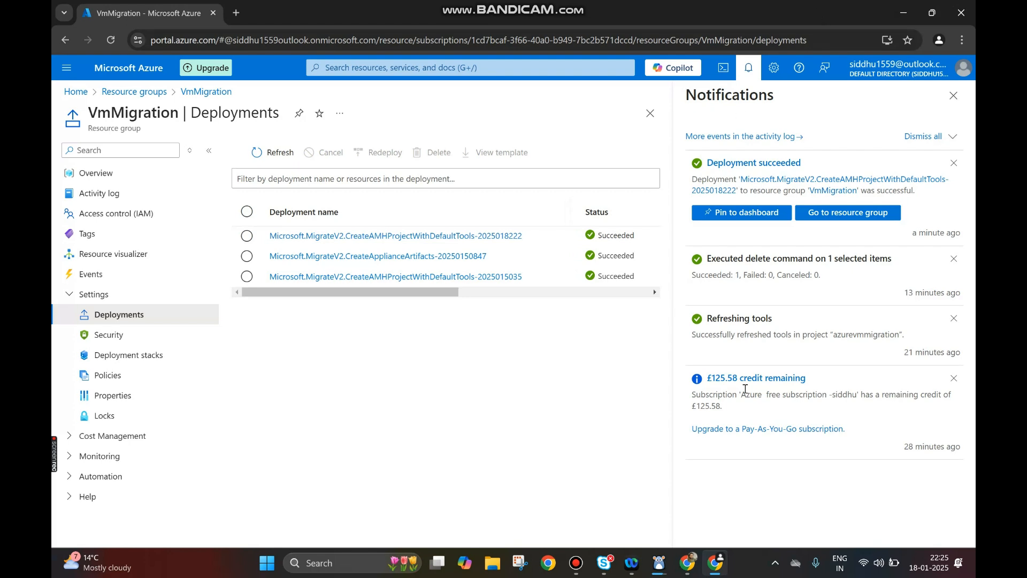
- Switch to the AWS console, download the remote desktop file for the saroawsvm instance and open it
mouse_move(687, 561)
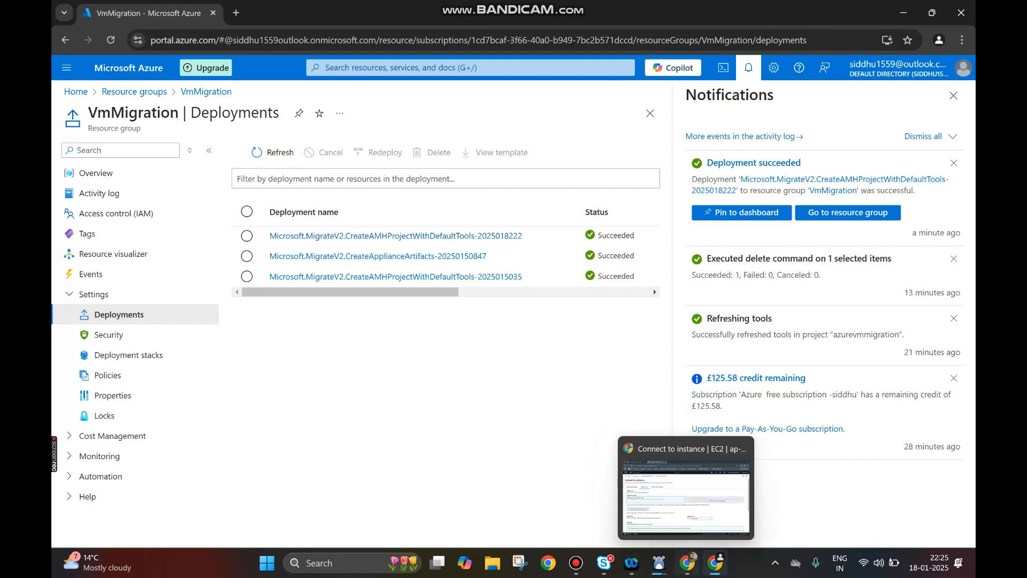
left_click(678, 522)
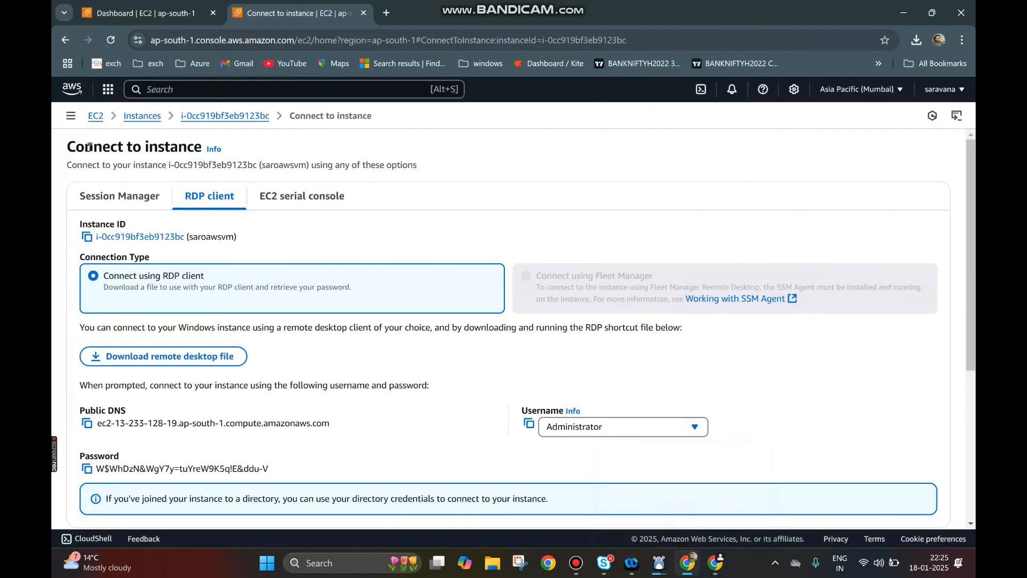
left_click(207, 122)
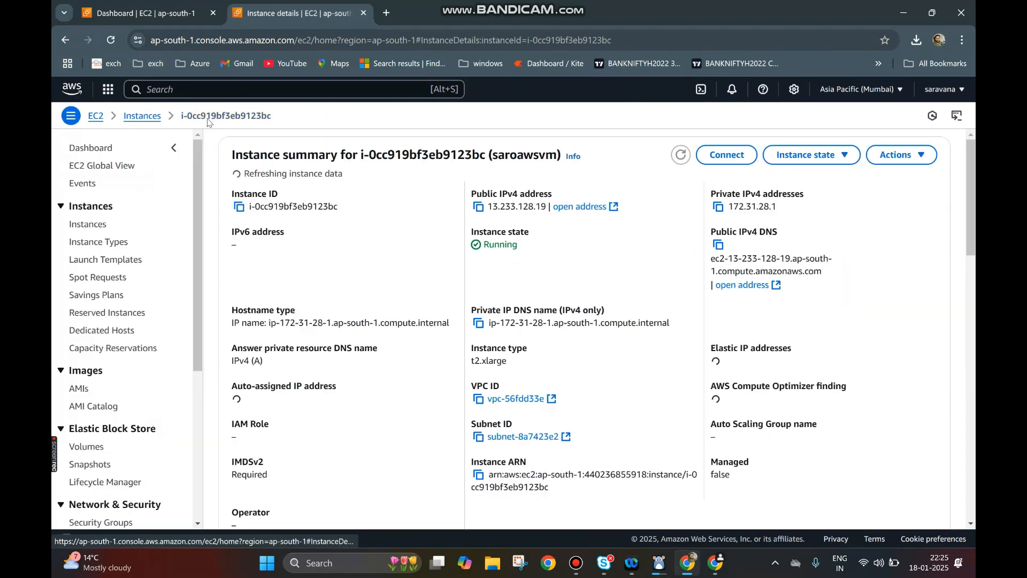
left_click(715, 157)
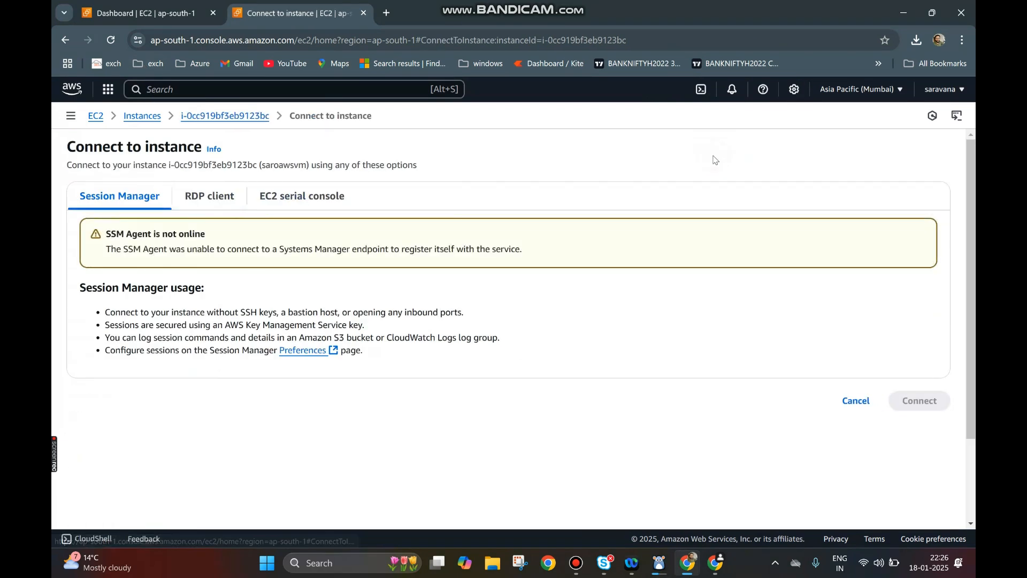
left_click(199, 197)
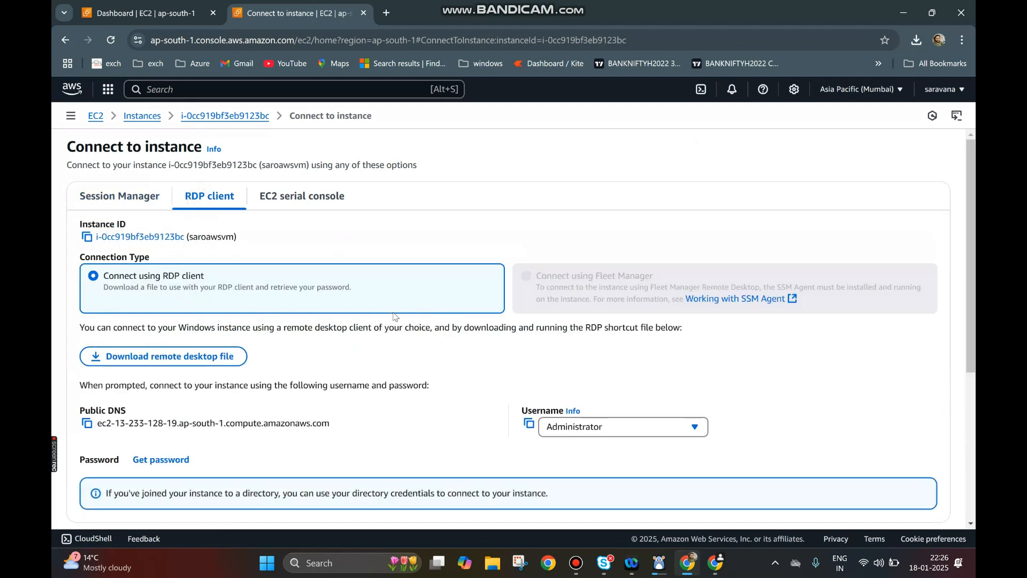
left_click(155, 356)
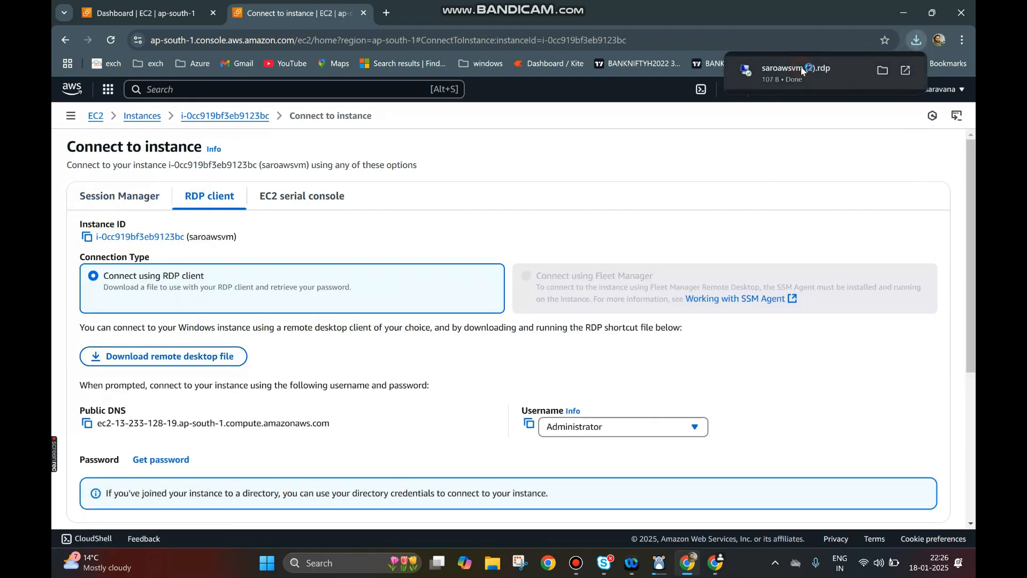
left_click(795, 69)
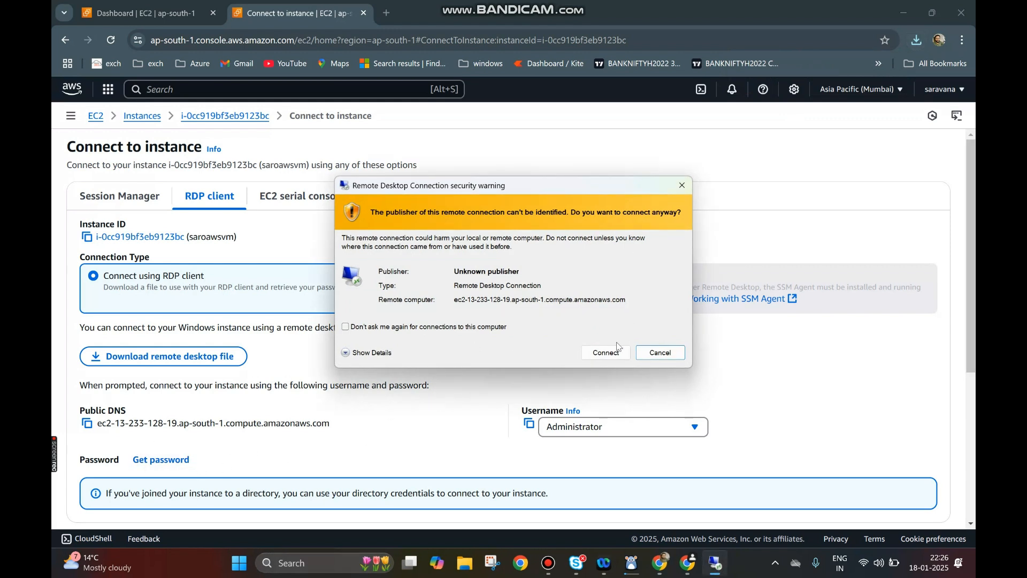
- Decrypt the instance's Windows password by uploading the private key file keypair1aws.pem, and copy the password
left_click(160, 459)
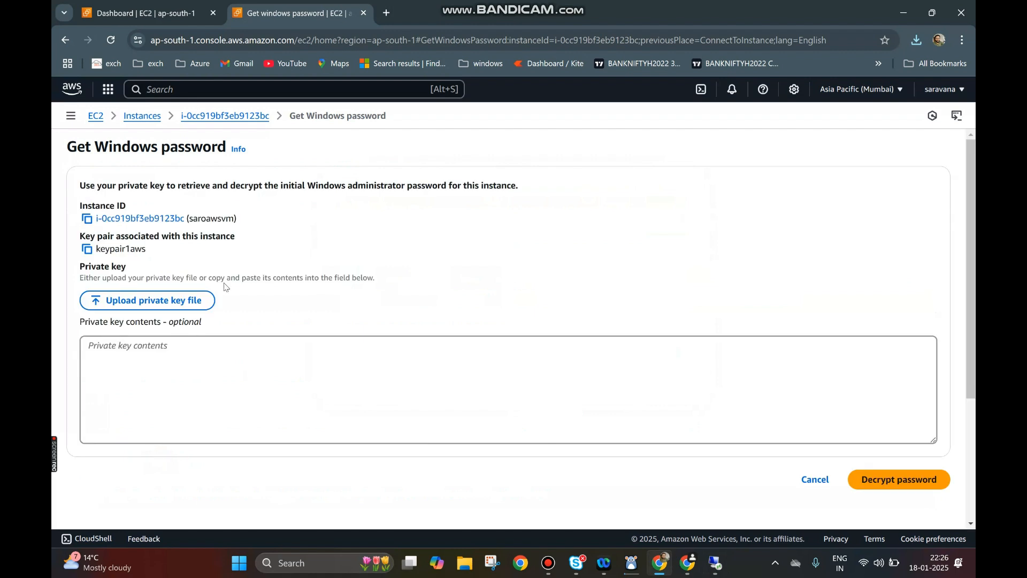
left_click(163, 307)
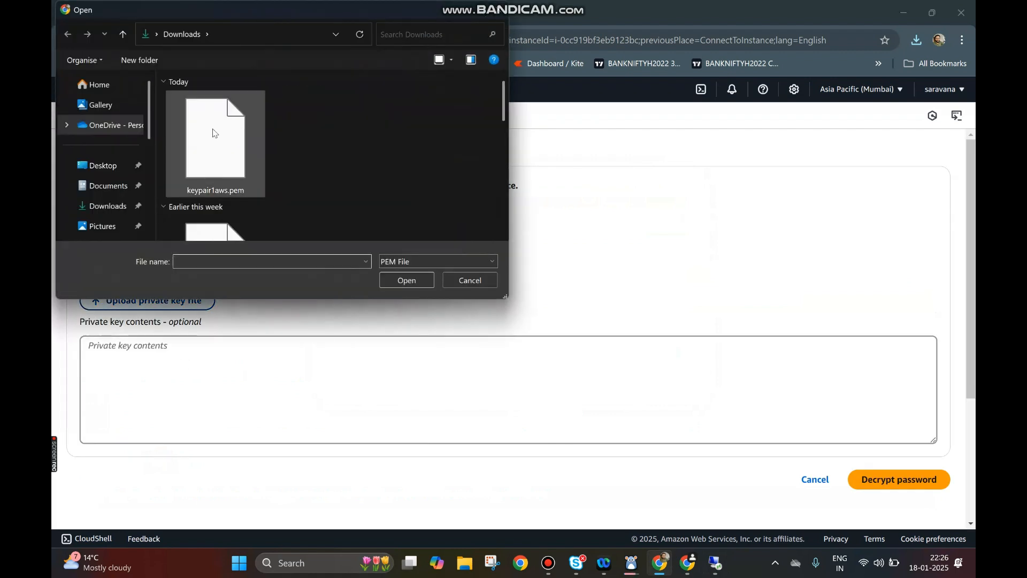
left_click(216, 132)
left_click(404, 287)
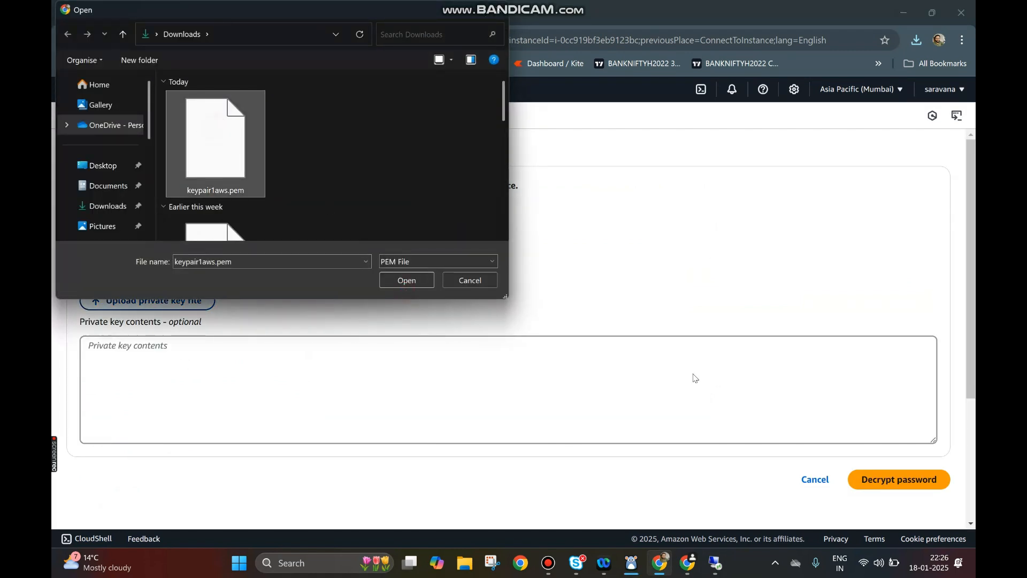
left_click(418, 283)
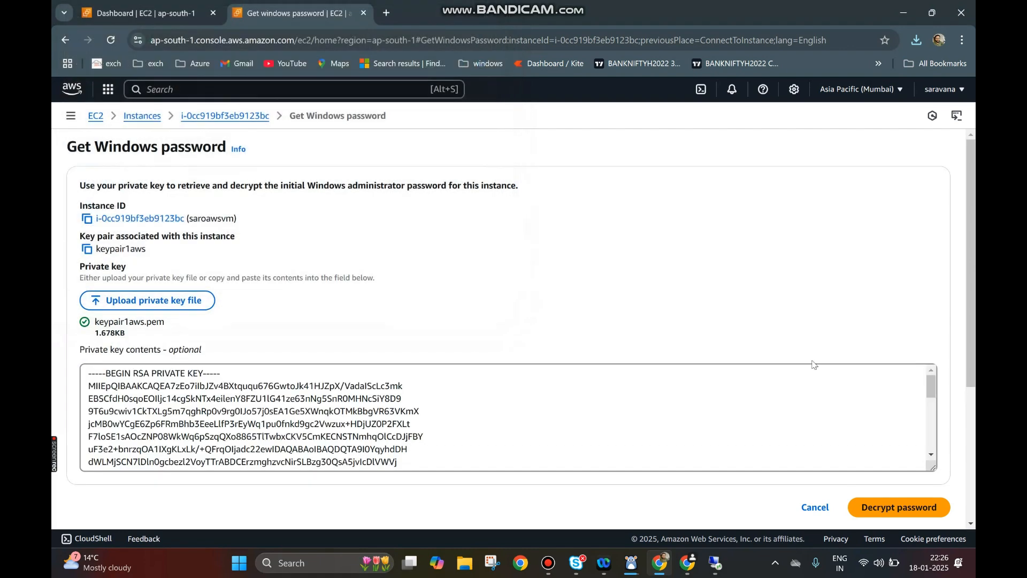
left_click(878, 509)
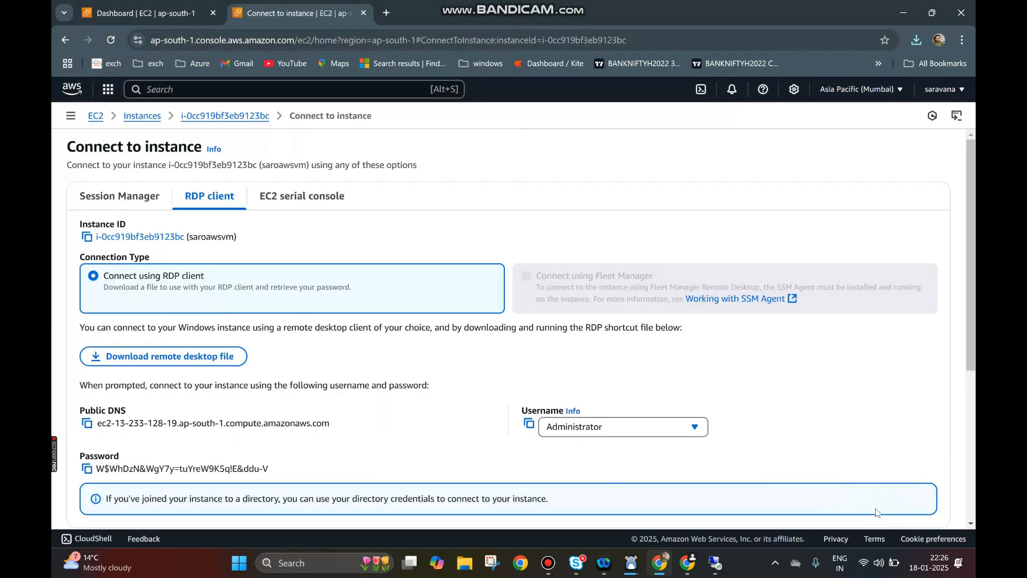
scroll(775, 374, "down", 5)
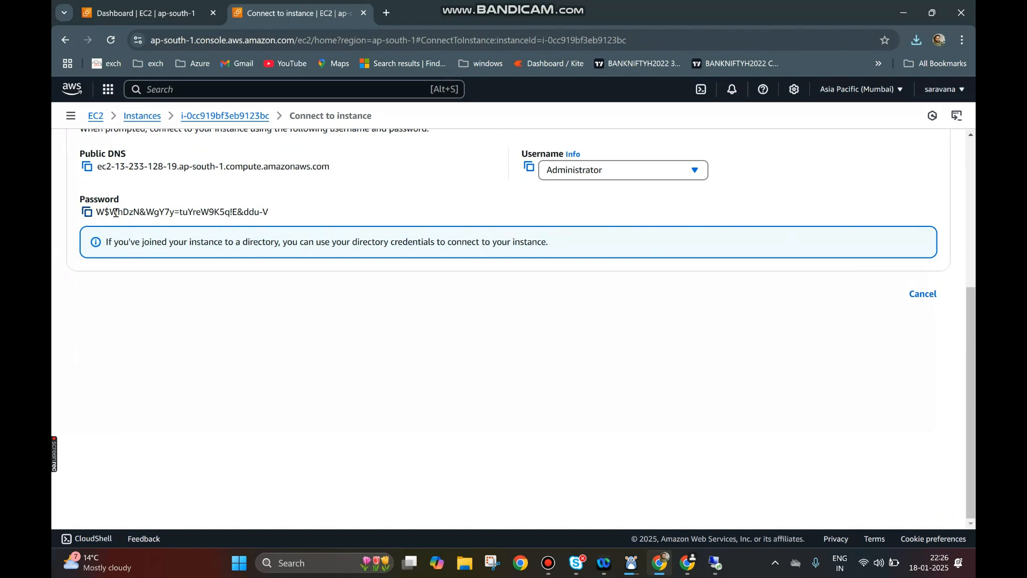
left_click(88, 212)
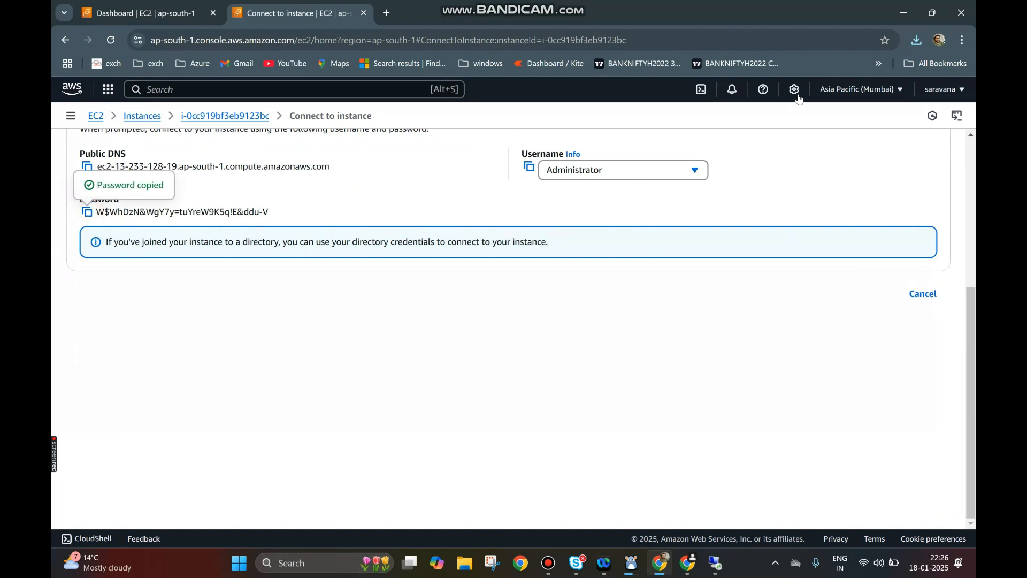
- Connect to the instance with saroawsvm (2).rdp, pasting the Administrator password and accepting the certificate warning, and minimize the remote session
left_click(917, 43)
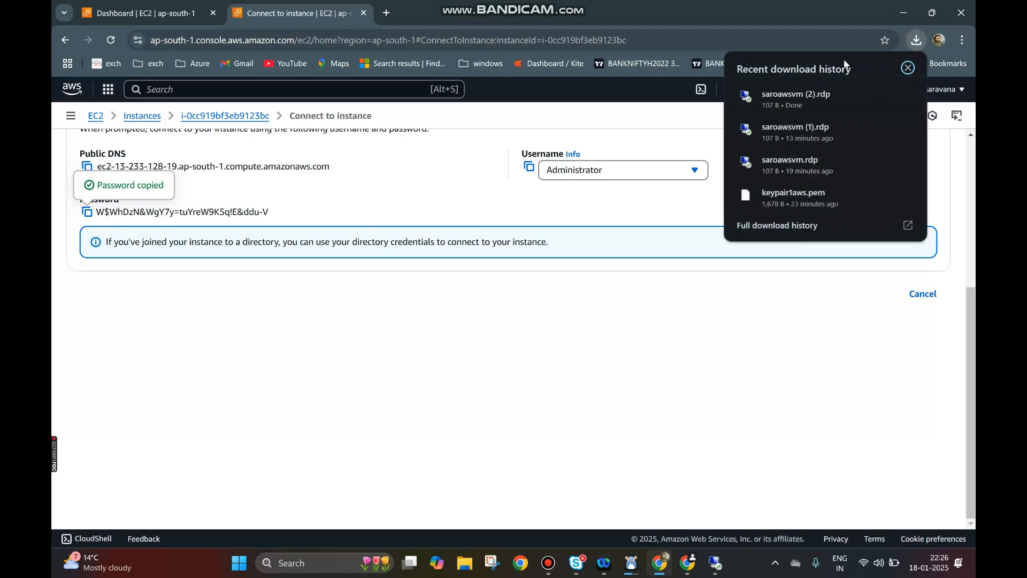
left_click(806, 98)
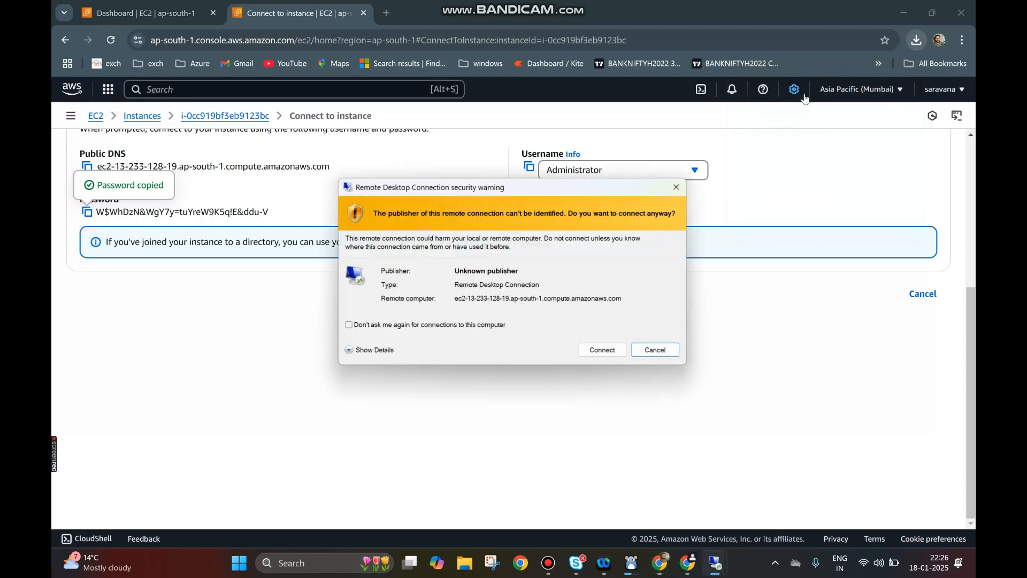
left_click(612, 355)
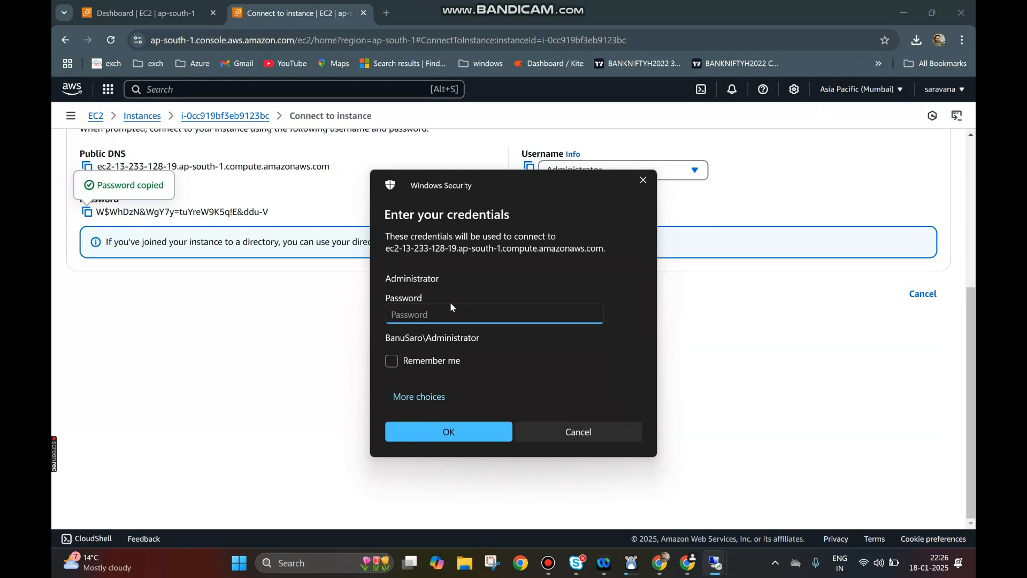
key("ctrl+v")
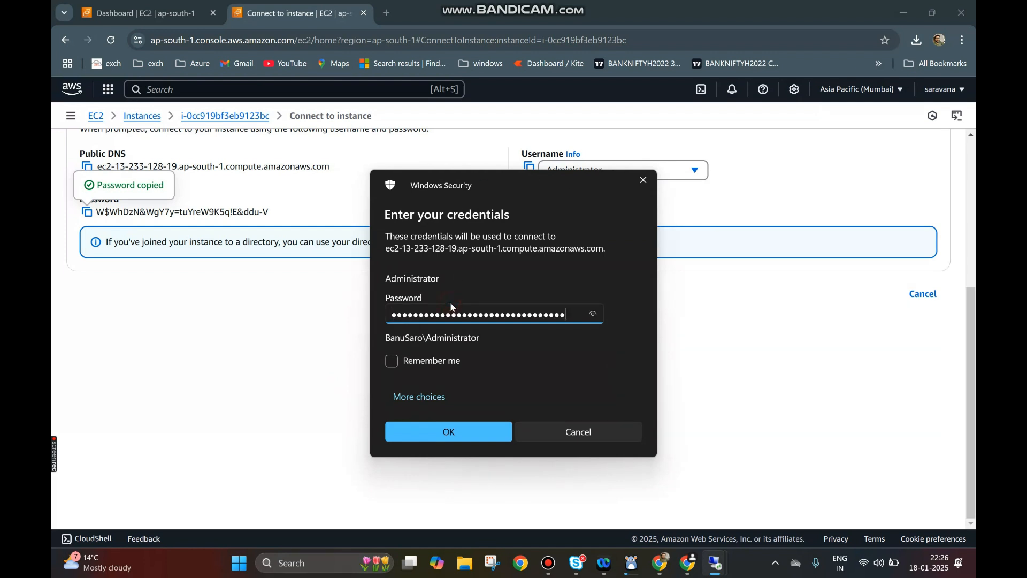
left_click(451, 432)
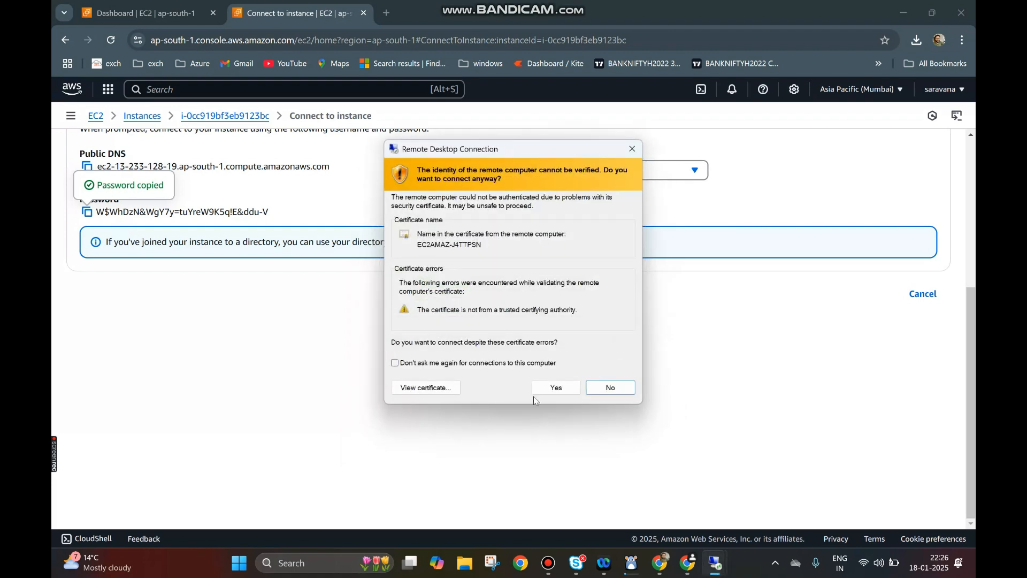
left_click(555, 387)
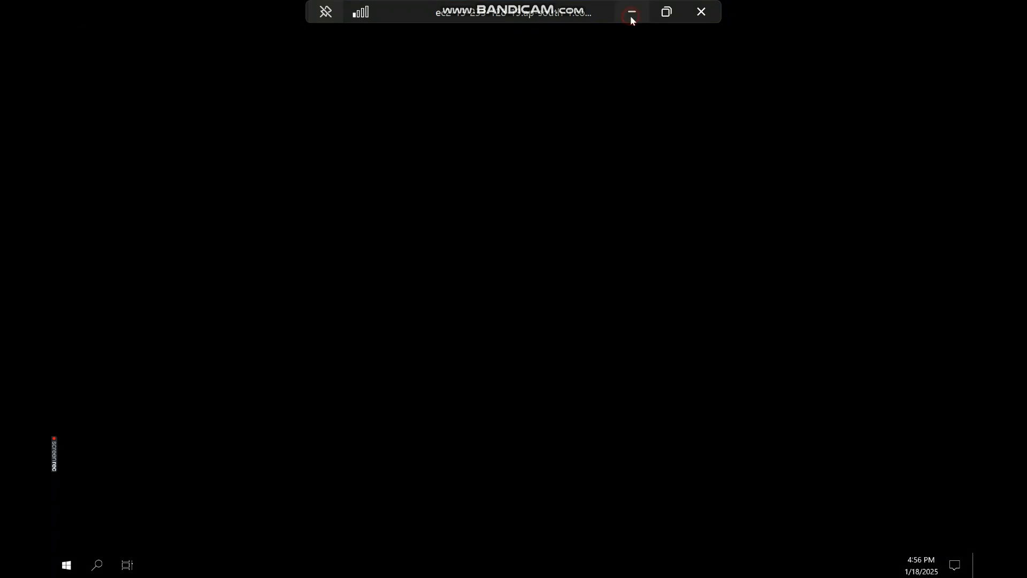
left_click(632, 16)
mouse_move(664, 556)
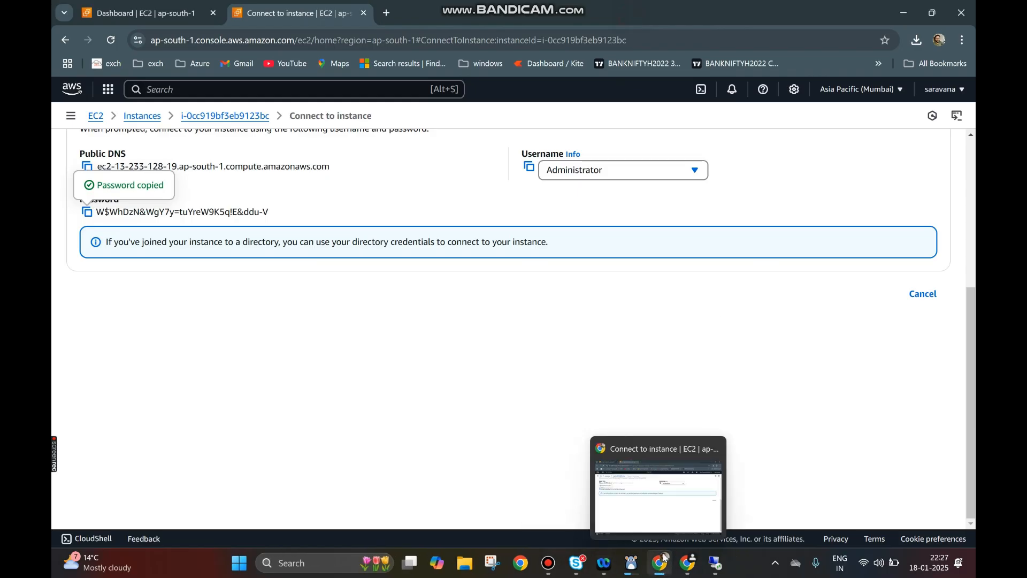
mouse_move(687, 570)
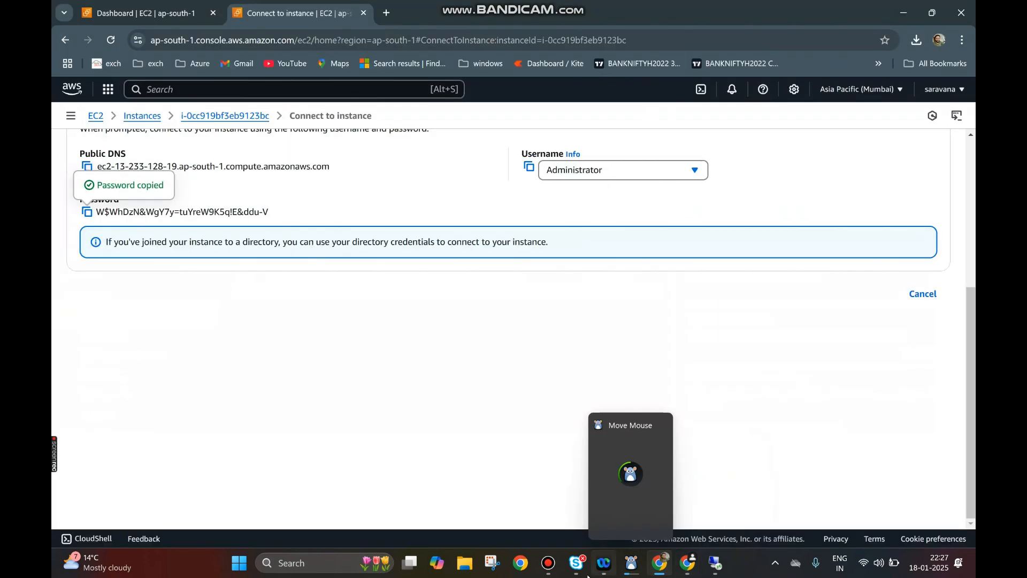
mouse_move(548, 563)
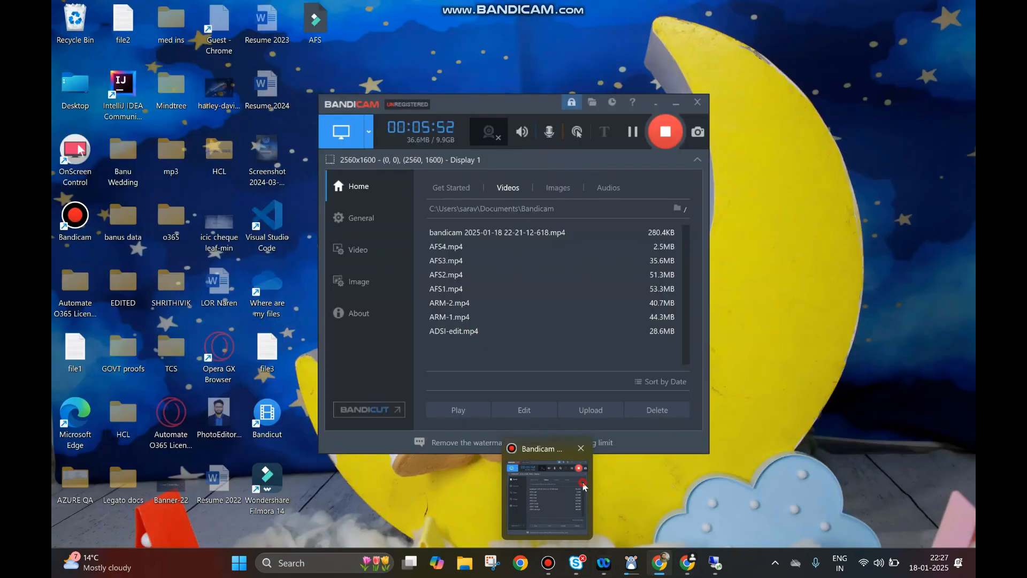
left_click(581, 485)
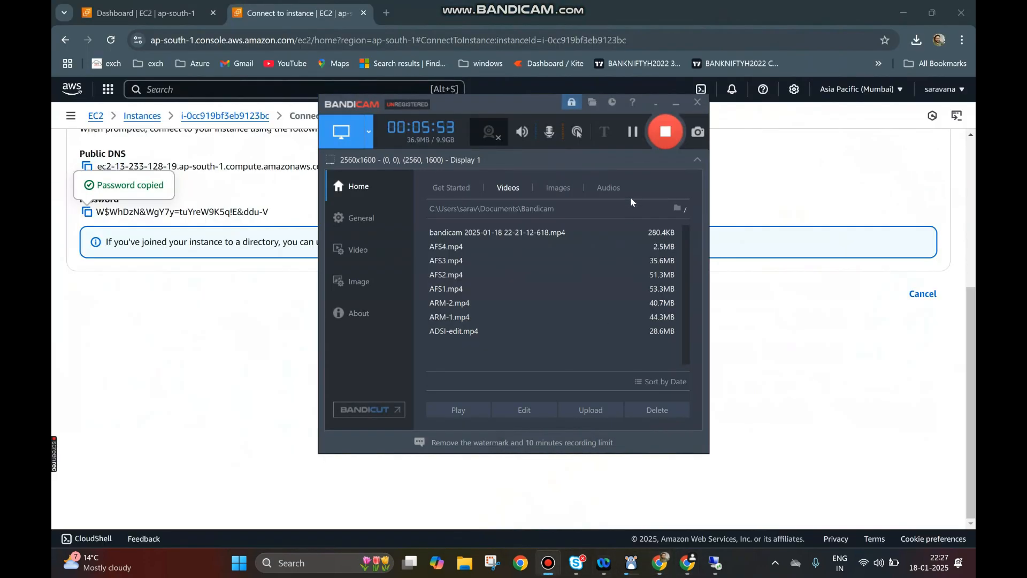
left_click(633, 134)
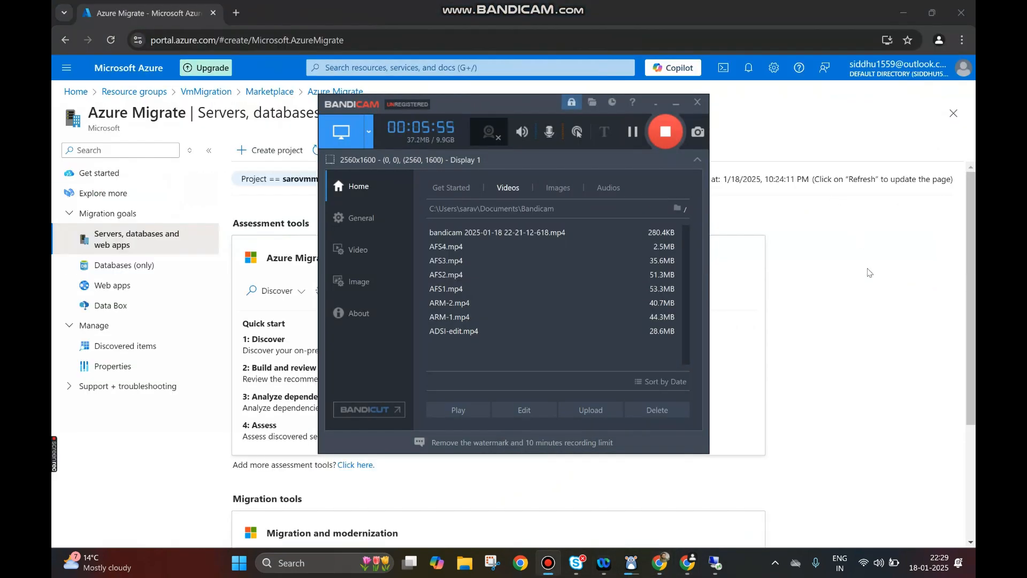
- Start server discovery for the sarovmmigration1 project, choosing Physical or other (AWS, GCP, Xen, etc.) as the virtualization type
left_click(867, 273)
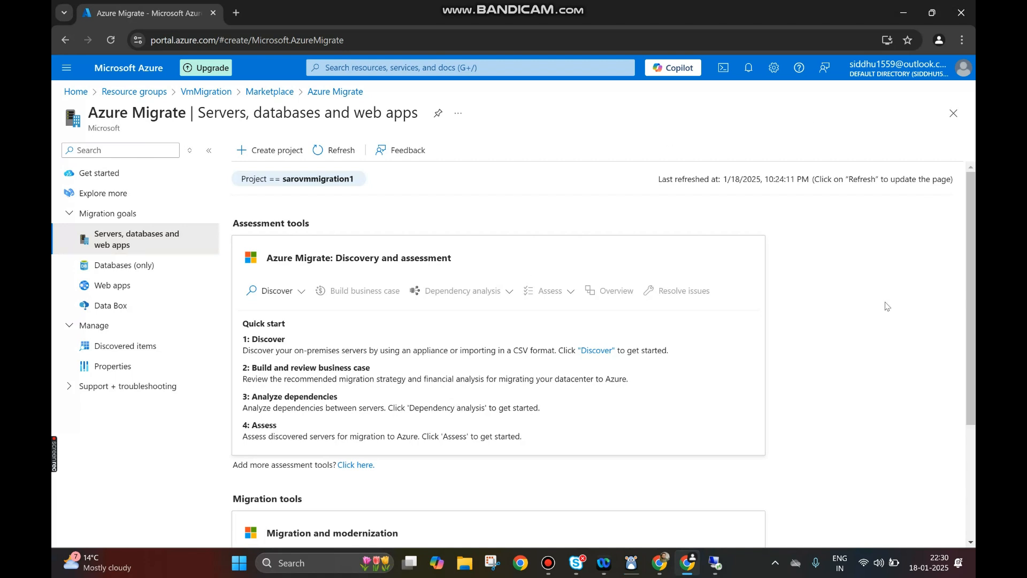
left_click(598, 352)
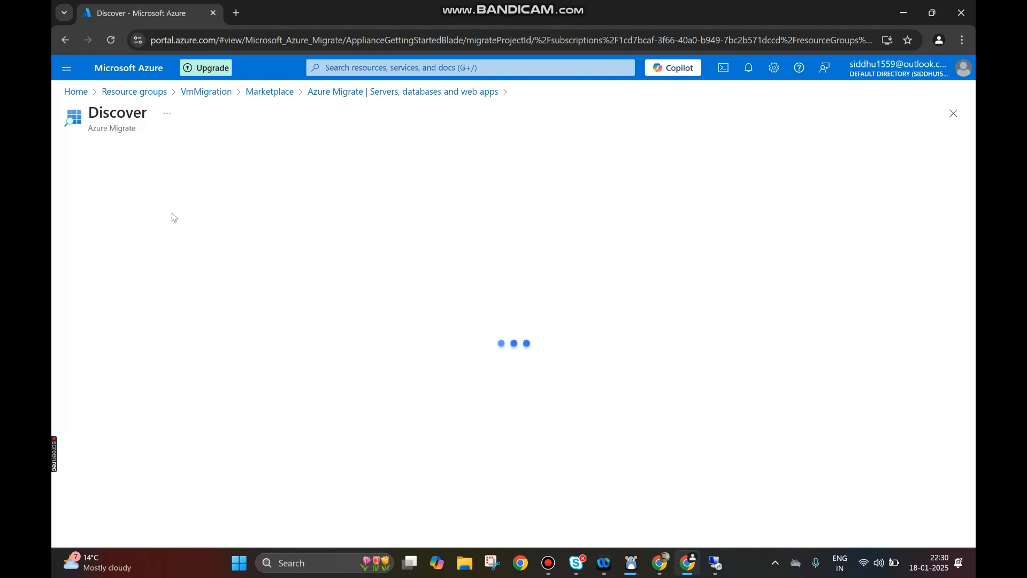
left_click(417, 179)
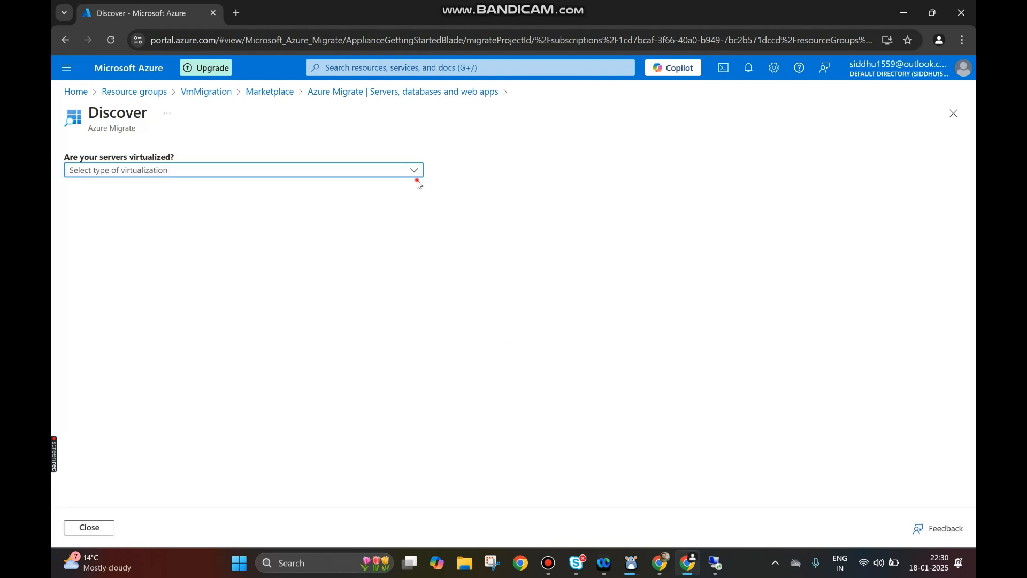
left_click(417, 176)
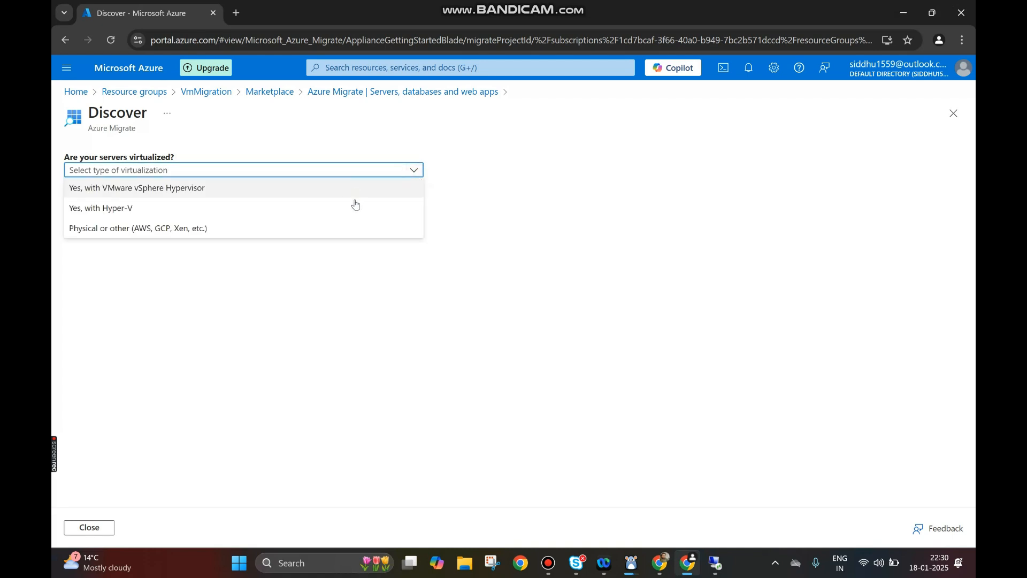
left_click(350, 226)
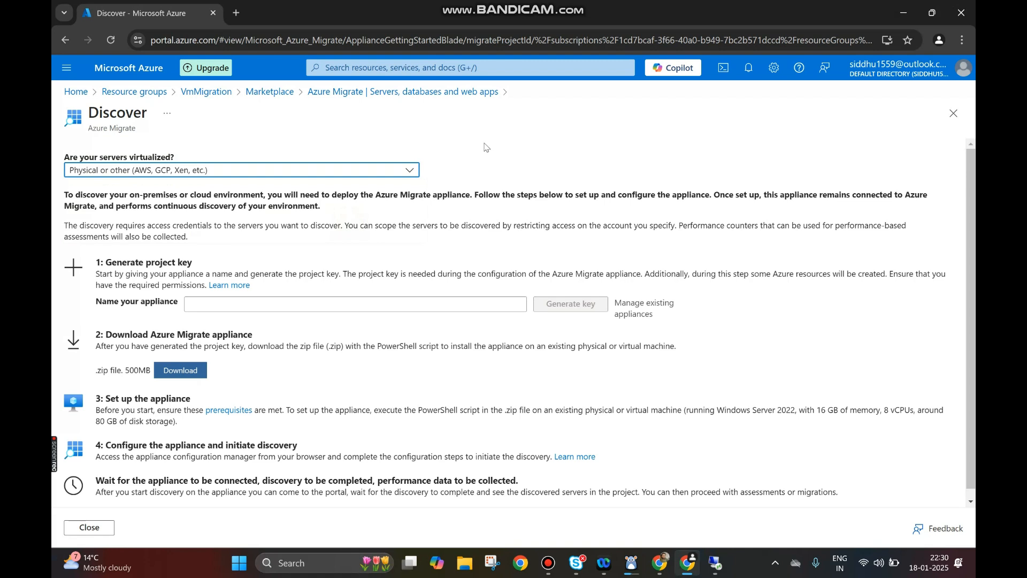
- Name the appliance Azureawskey, generate its project key, and check the deployment's progress in the notifications
left_click(283, 305)
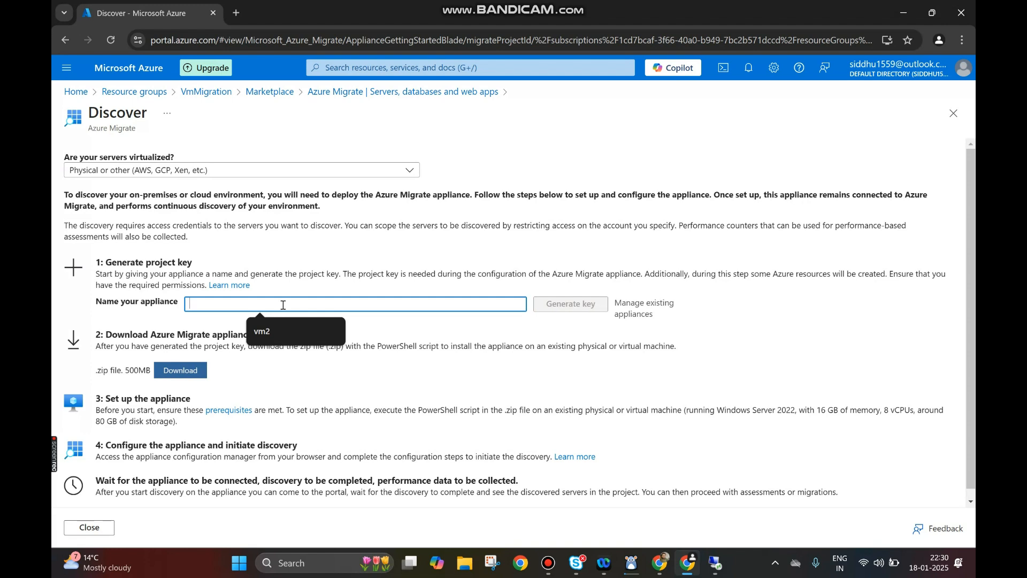
type("Azure")
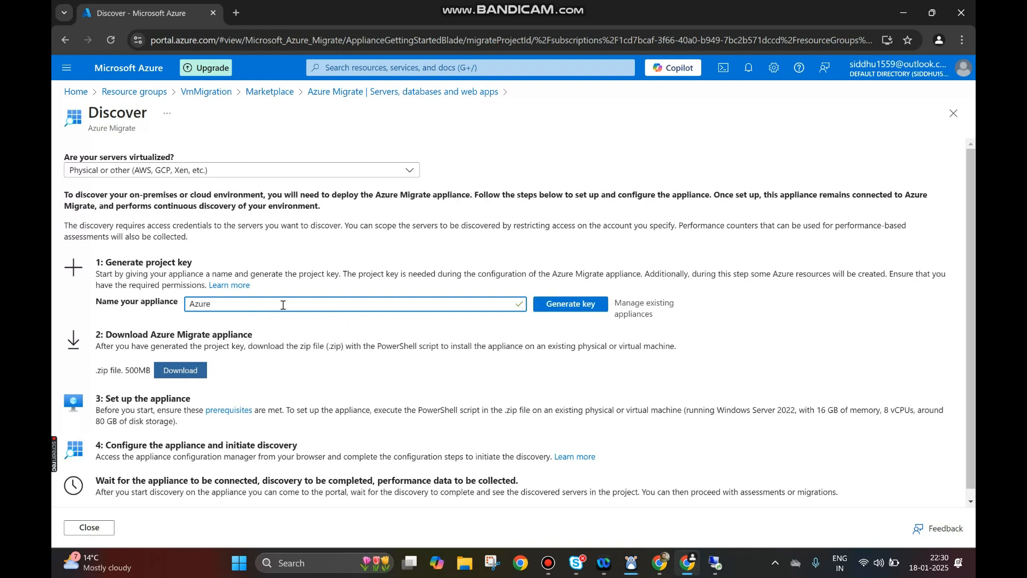
type("awskey")
left_click(563, 305)
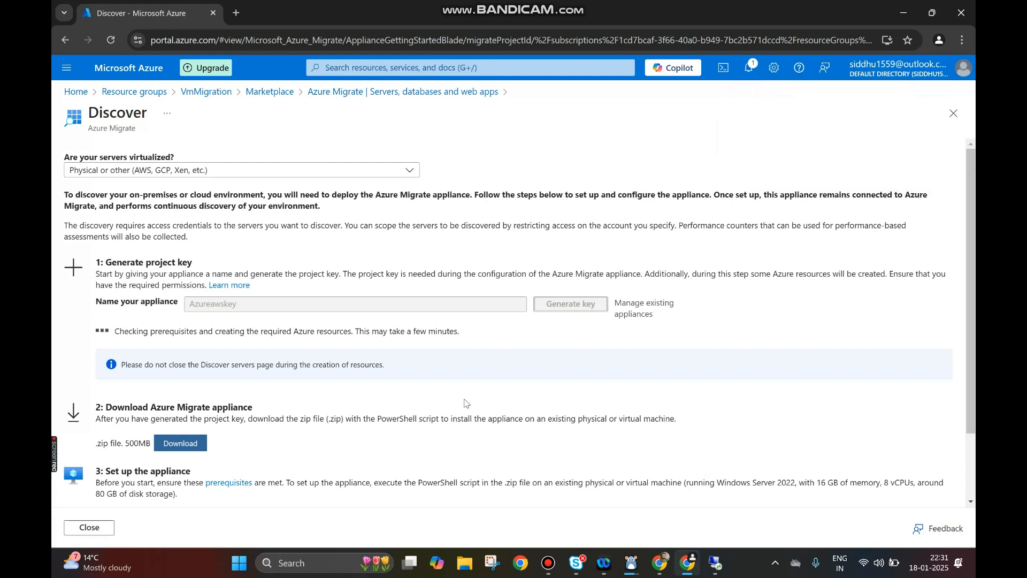
left_click(749, 68)
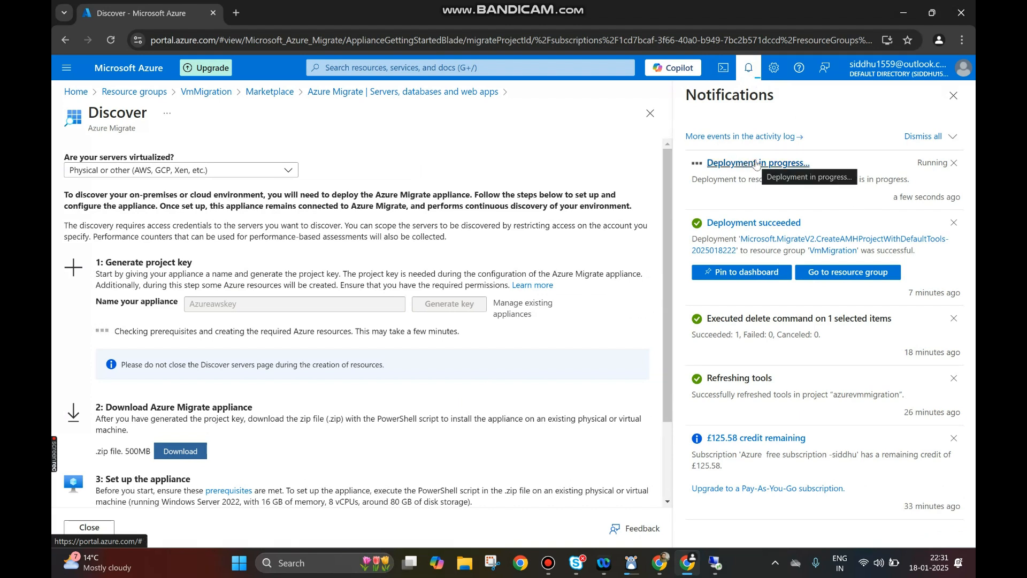
left_click(954, 96)
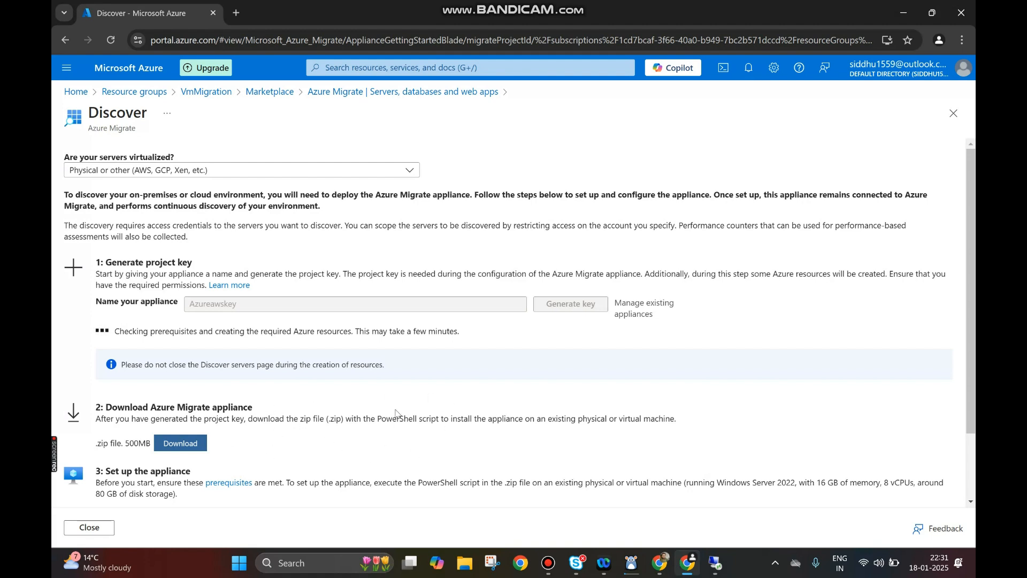
mouse_move(548, 571)
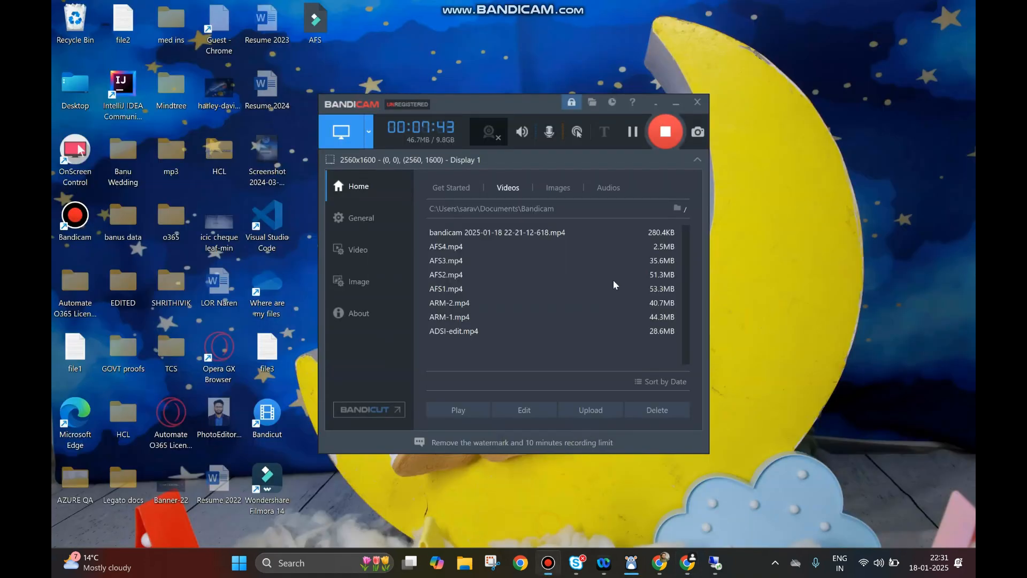
left_click(546, 497)
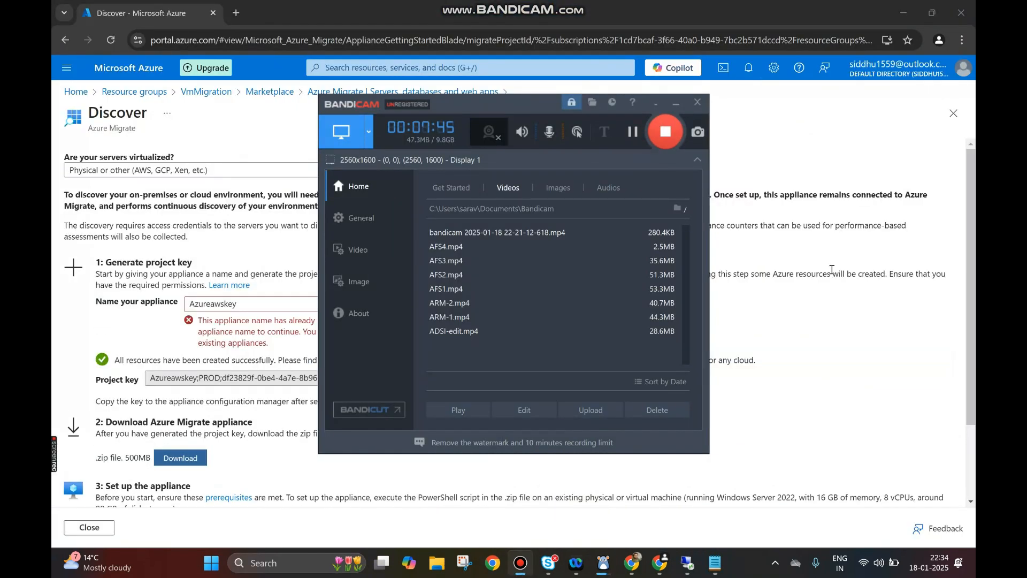
left_click(835, 169)
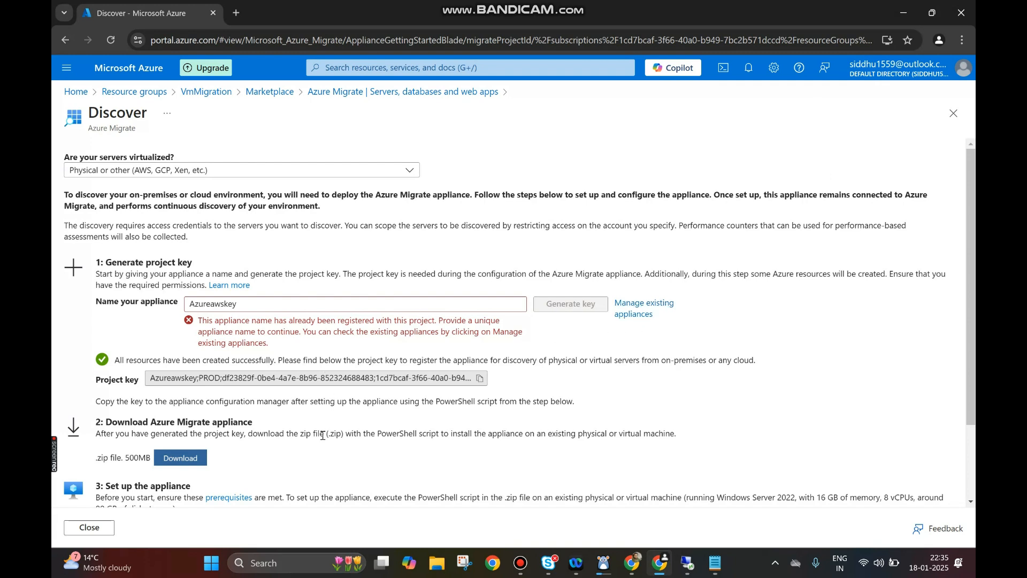
- Download the Azure Migrate appliance installer zip, open AzureMigrateInstaller (1).zip to view its contents, and minimize the folder window
left_click(179, 459)
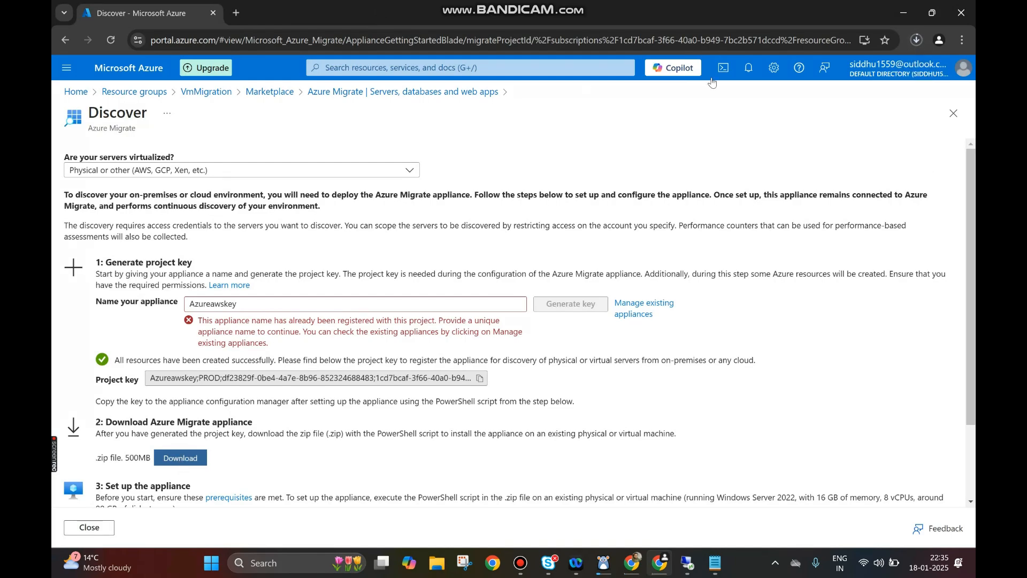
left_click(916, 41)
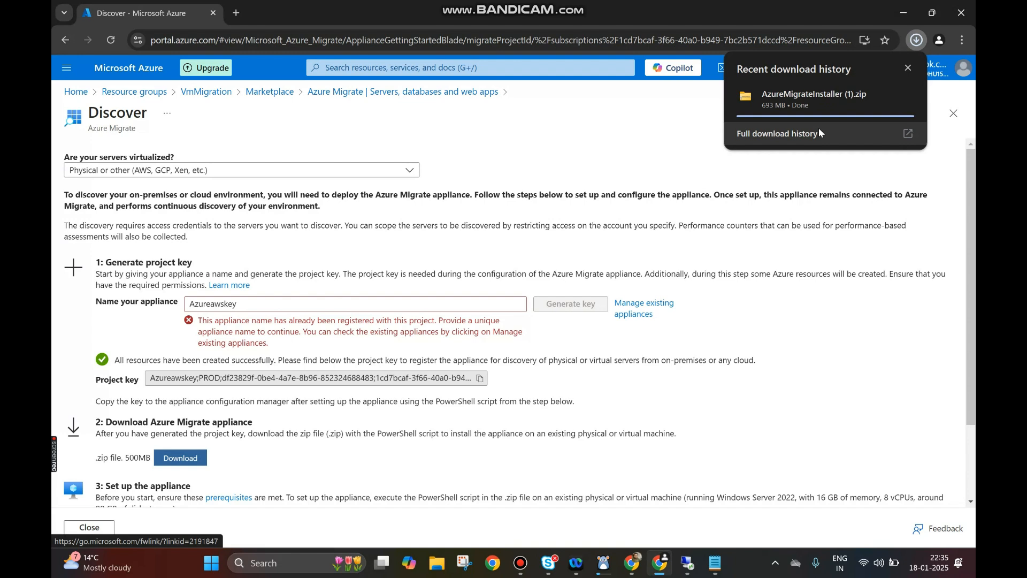
left_click(804, 97)
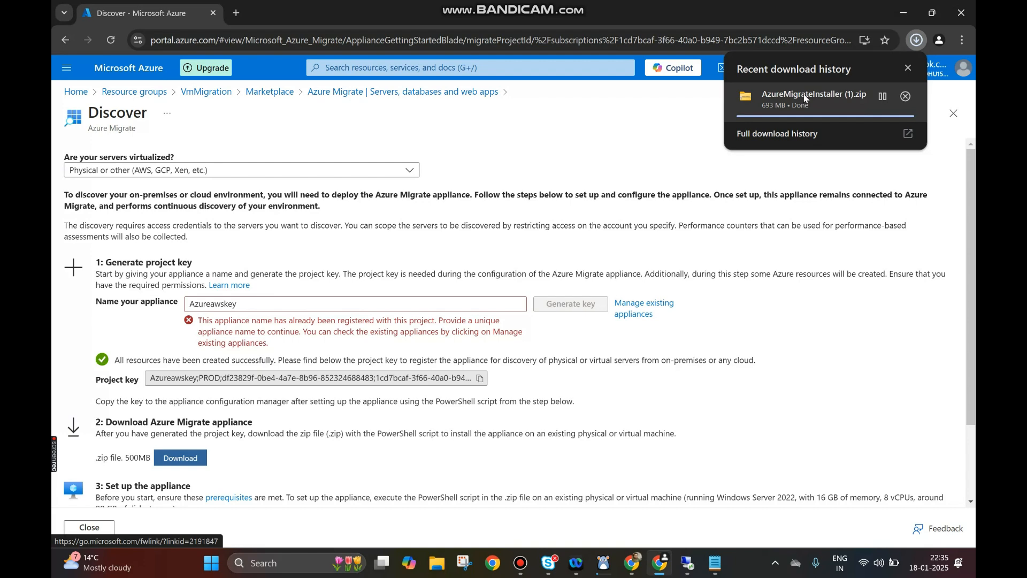
left_click(804, 97)
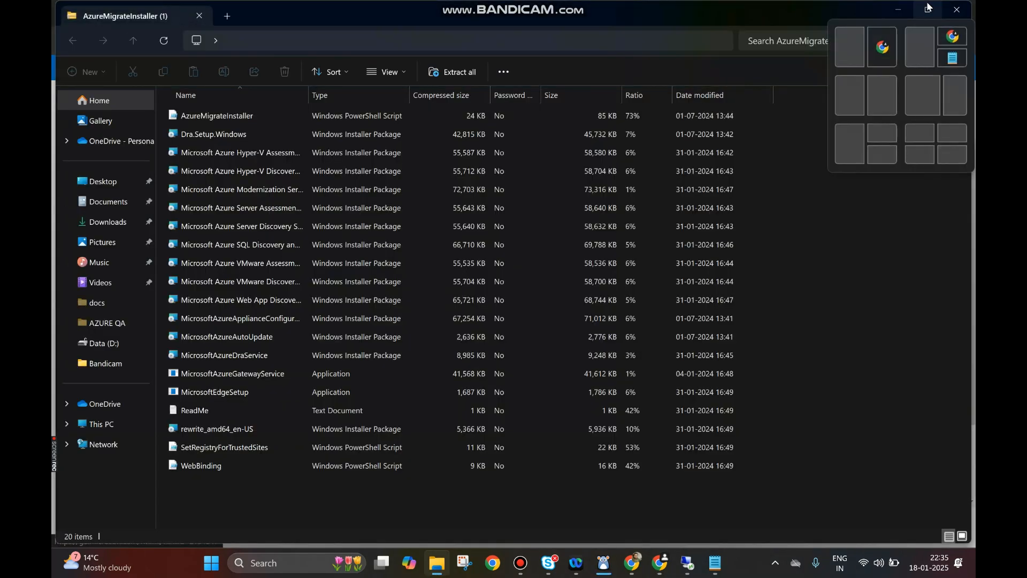
left_click(900, 7)
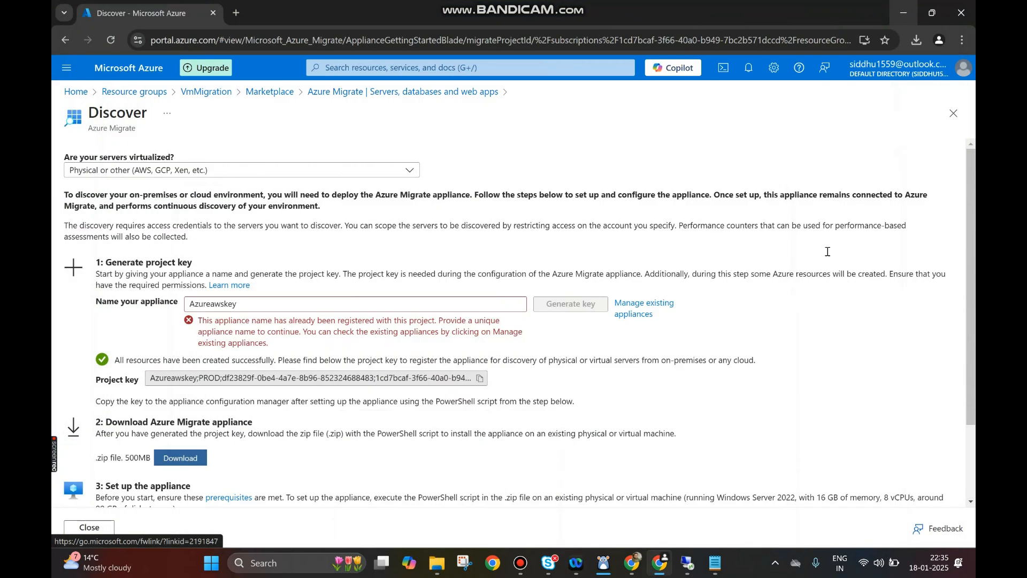
- Switch to the AWS instance's remote desktop session to check the copying of AzureMigrateInstaller (1).zip to its desktop
mouse_move(519, 566)
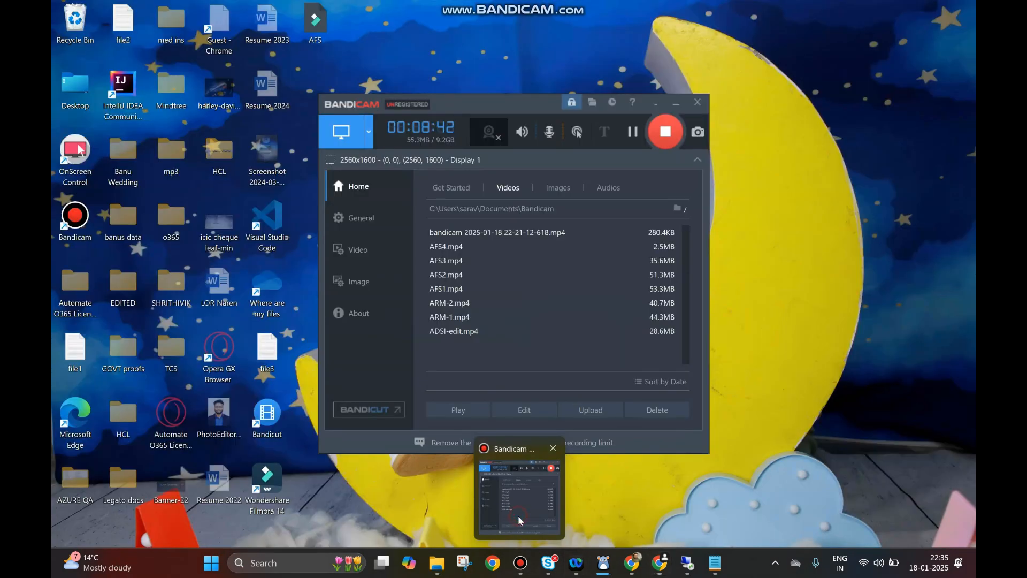
left_click(517, 515)
left_click(632, 133)
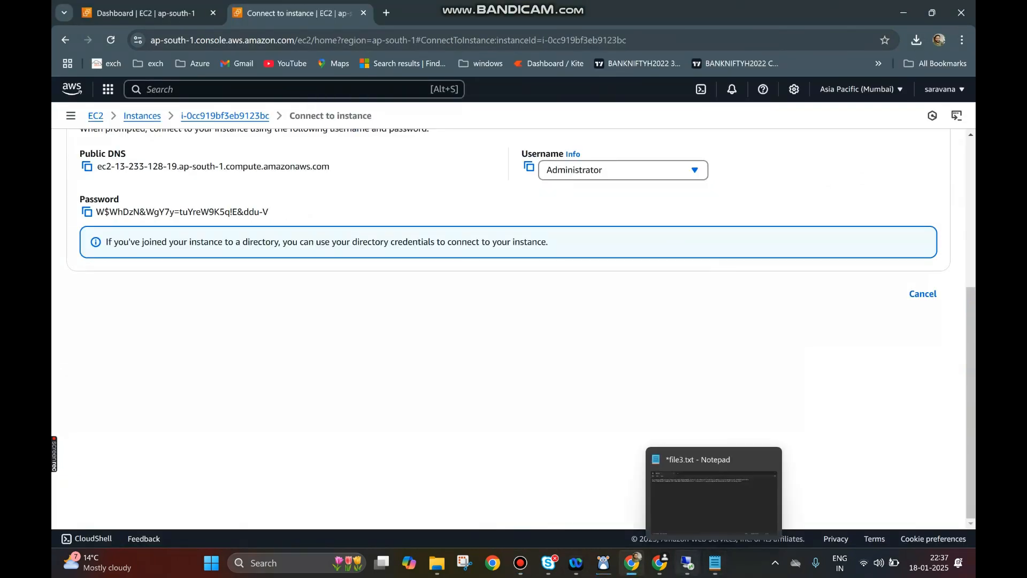
left_click(697, 521)
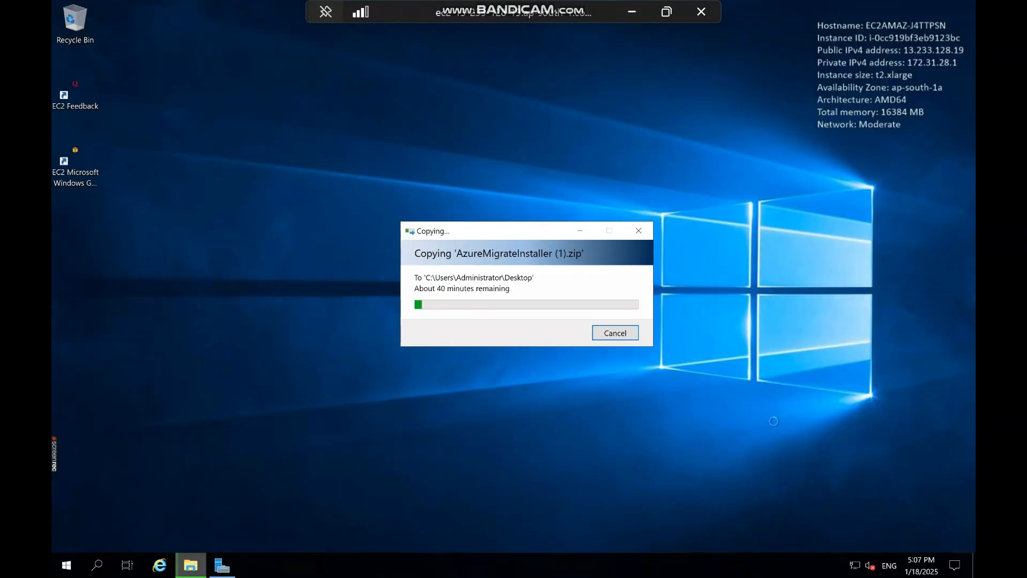